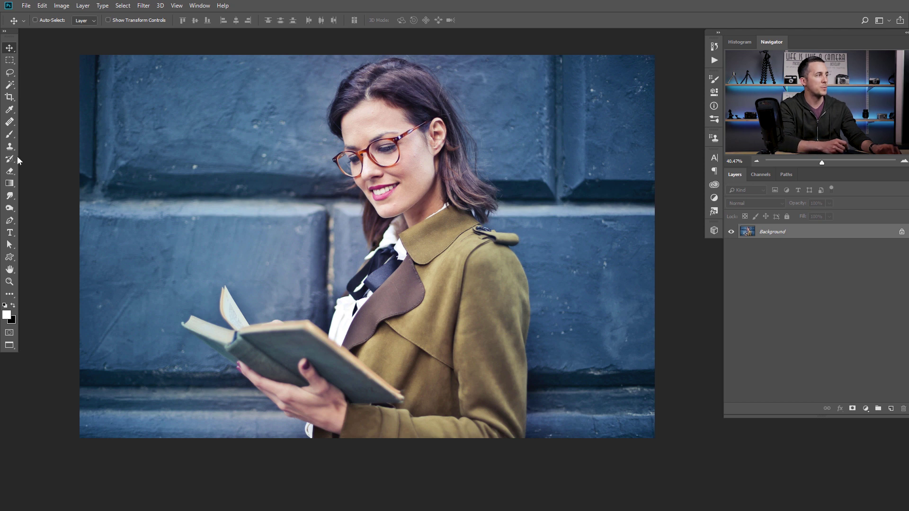
# Activate the Brush tool and set its tip spacing to 139% in the brush tip shape settings.
pyautogui.click(8, 136)
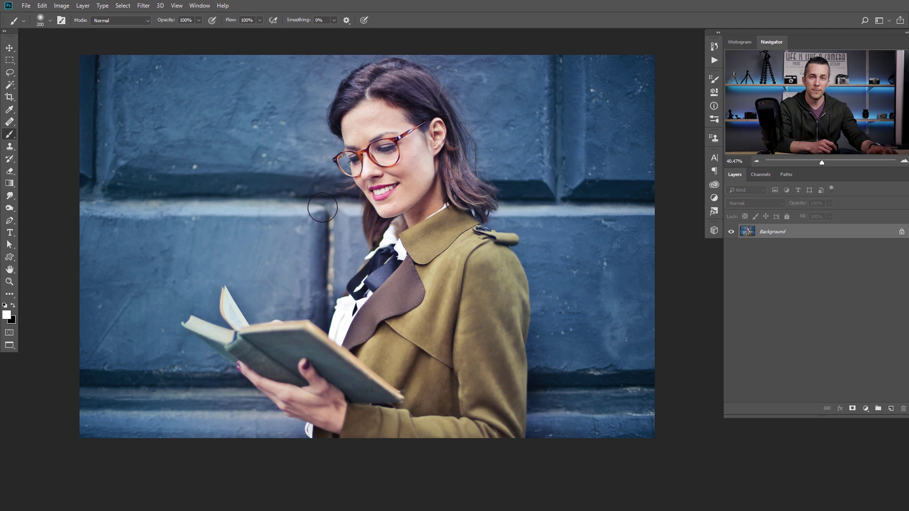
pyautogui.press('F5')
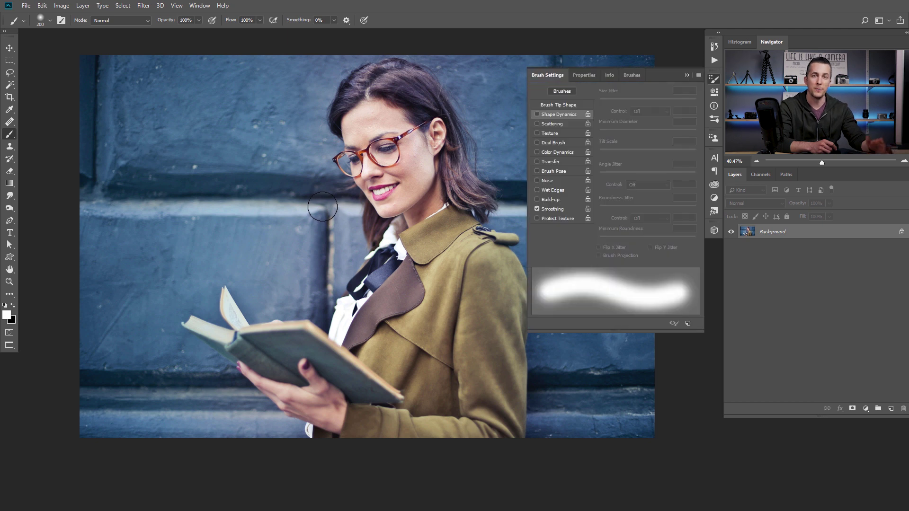
pyautogui.click(553, 105)
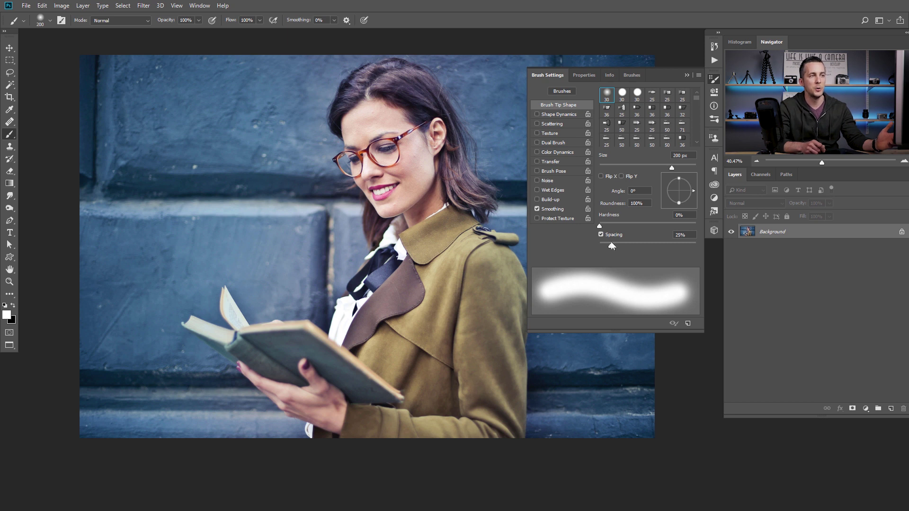
pyautogui.moveTo(611, 245); pyautogui.dragTo(657, 246)
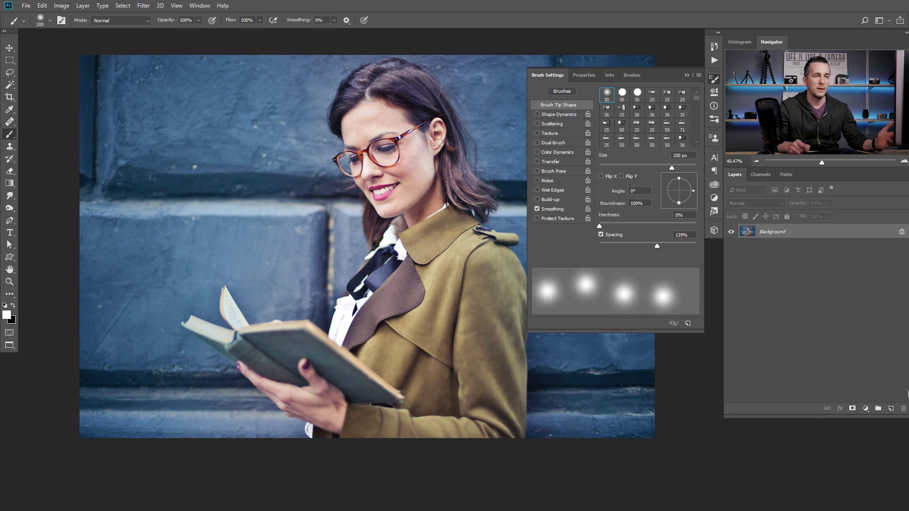
# Add a new layer above the background and try a spaced brush stroke on it beside the woman, undoing the stroke.
pyautogui.click(890, 408)
pyautogui.moveTo(272, 296)
pyautogui.mouseDown()
pyautogui.moveTo(270, 273)
pyautogui.moveTo(299, 217)
pyautogui.moveTo(297, 173)
pyautogui.moveTo(237, 128)
pyautogui.moveTo(237, 90)
pyautogui.moveTo(292, 89)
pyautogui.moveTo(357, 154)
pyautogui.moveTo(209, 196)
pyautogui.moveTo(311, 268)
pyautogui.moveTo(298, 317)
pyautogui.moveTo(340, 224)
pyautogui.mouseUp()
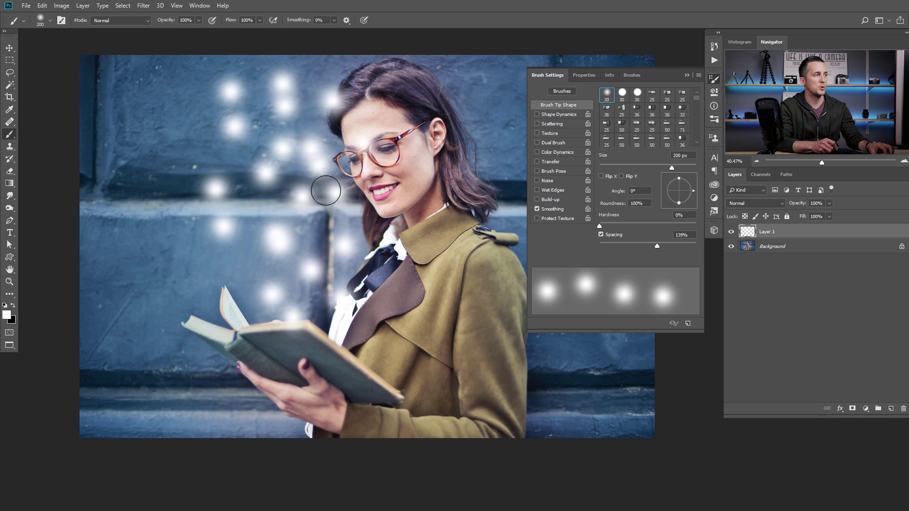
pyautogui.hotkey('ctrl', 'z')
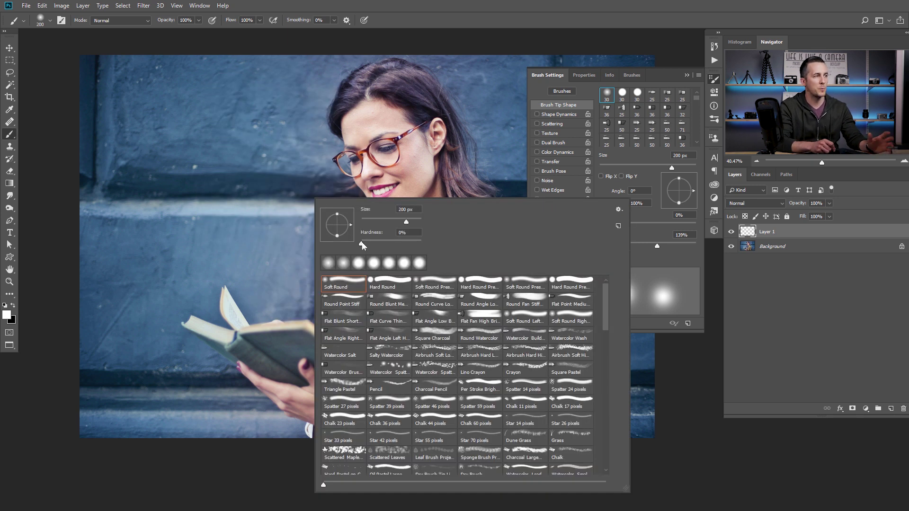
# Set the brush hardness to 47% and try it with strokes above the book, undoing each one.
pyautogui.moveTo(275, 284)
pyautogui.mouseDown()
pyautogui.moveTo(290, 226)
pyautogui.moveTo(264, 106)
pyautogui.moveTo(306, 114)
pyautogui.mouseUp()
pyautogui.hotkey('ctrl', 'z')
pyautogui.moveTo(279, 294)
pyautogui.mouseDown()
pyautogui.moveTo(290, 227)
pyautogui.moveTo(279, 136)
pyautogui.mouseUp()
pyautogui.hotkey('ctrl', 'z')
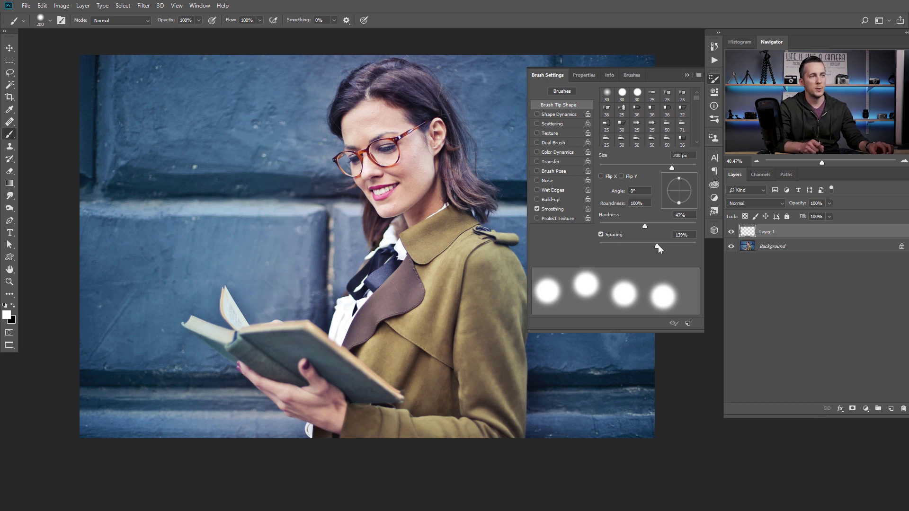
# Raise the brush tip spacing to 308% and try it with a stroke over the wall, undoing the stroke.
pyautogui.moveTo(662, 245); pyautogui.dragTo(677, 246)
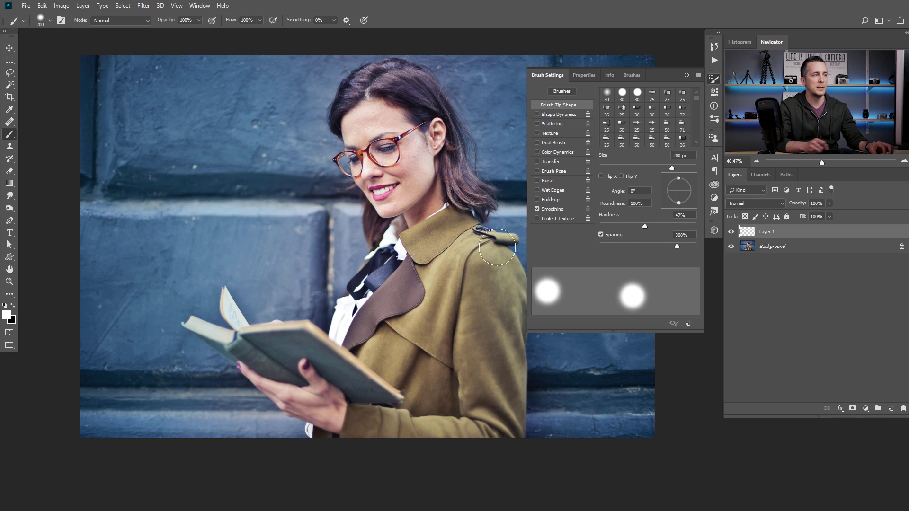
pyautogui.moveTo(286, 288)
pyautogui.mouseDown()
pyautogui.moveTo(247, 77)
pyautogui.moveTo(231, 226)
pyautogui.moveTo(308, 275)
pyautogui.mouseUp()
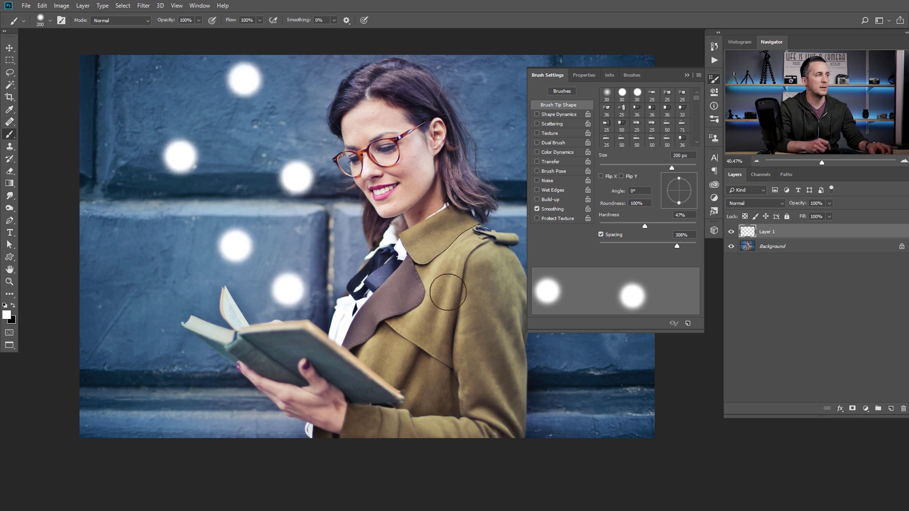
pyautogui.hotkey('ctrl', 'z')
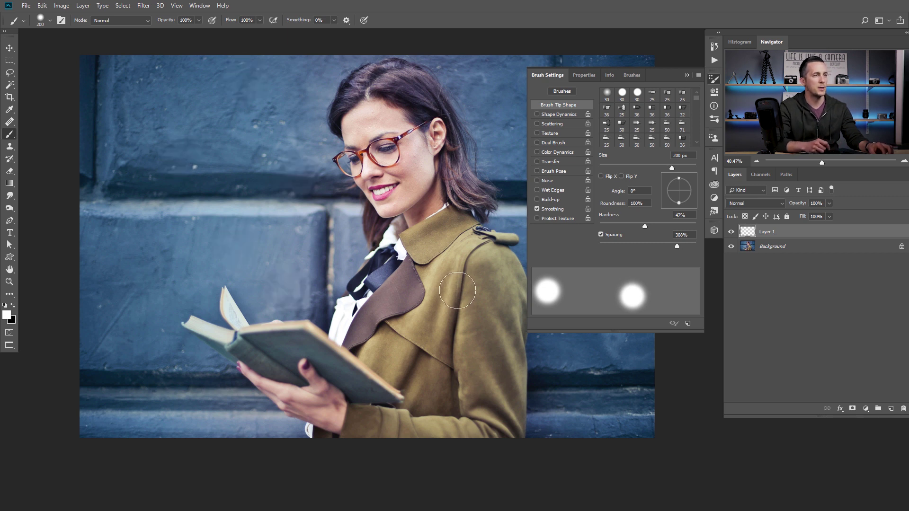
# Turn on Shape Dynamics for the brush with a size jitter of 100%.
pyautogui.click(553, 114)
pyautogui.moveTo(600, 101); pyautogui.dragTo(700, 106)
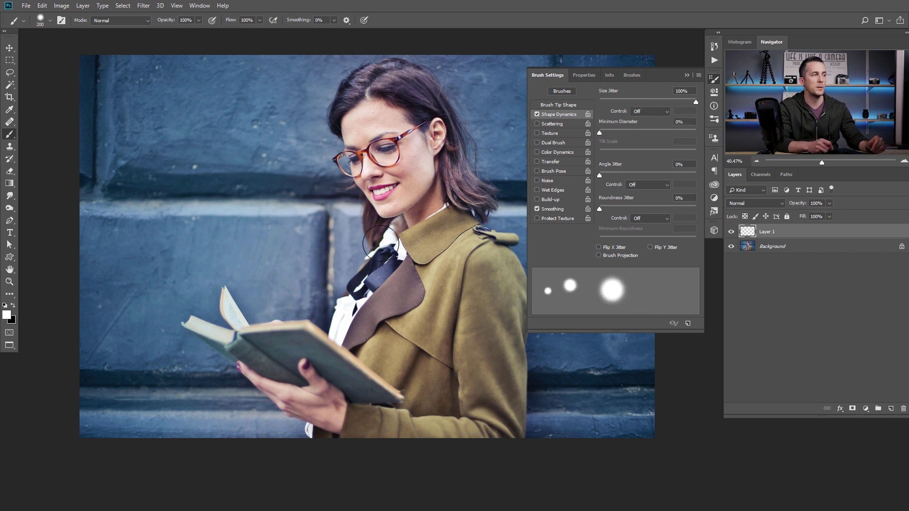
# Try the size jitter with single dabs spread over the wall above the book and clear them.
pyautogui.click(278, 297)
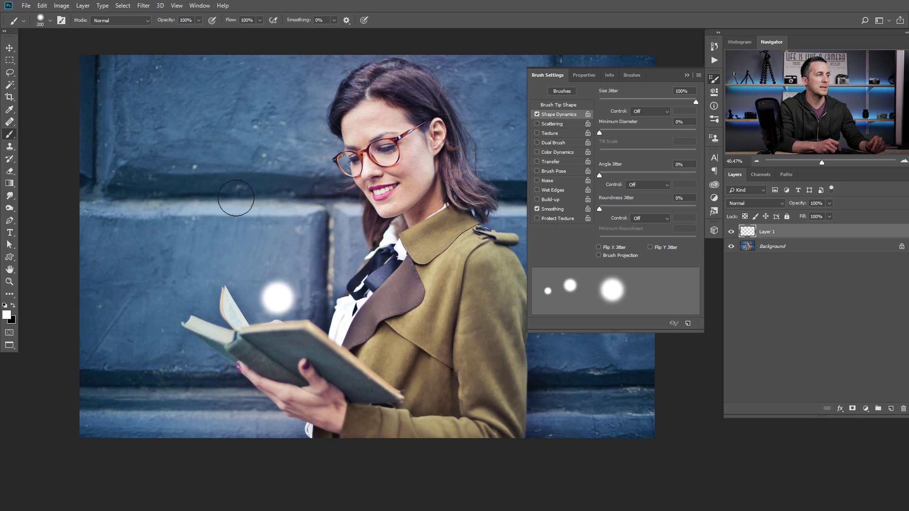
pyautogui.click(248, 206)
pyautogui.click(240, 166)
pyautogui.click(315, 139)
pyautogui.click(319, 208)
pyautogui.click(235, 254)
pyautogui.click(185, 185)
pyautogui.click(208, 98)
pyautogui.click(212, 83)
pyautogui.click(251, 77)
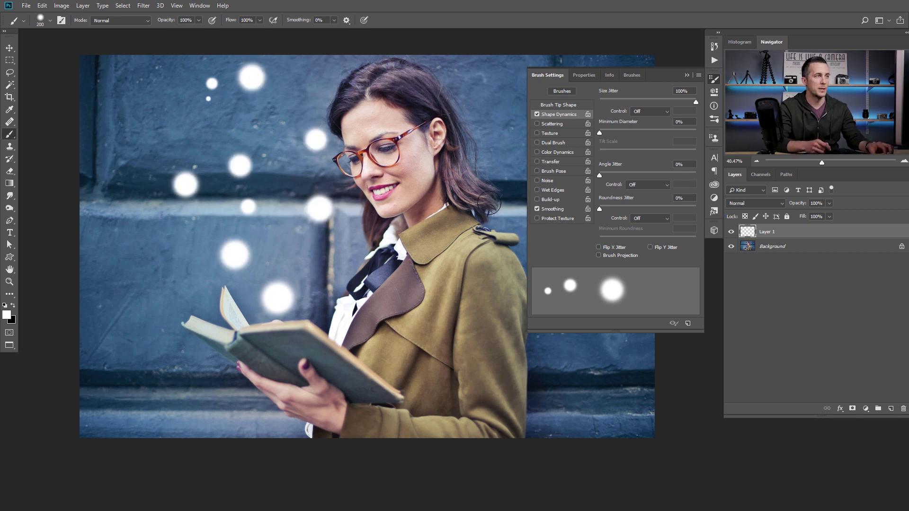
pyautogui.press('Delete')
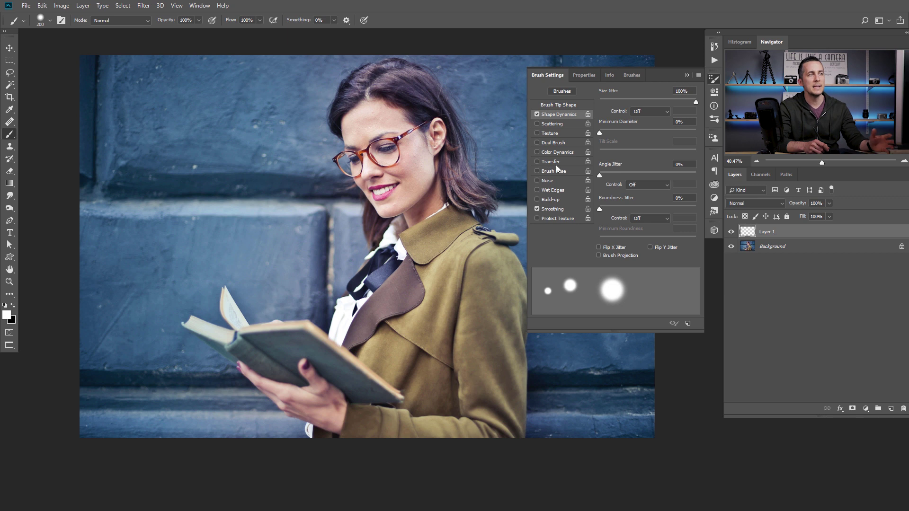
# Turn on brush Scattering with scatter at 627% and try it with a stroke above the book, undoing the stroke.
pyautogui.click(556, 124)
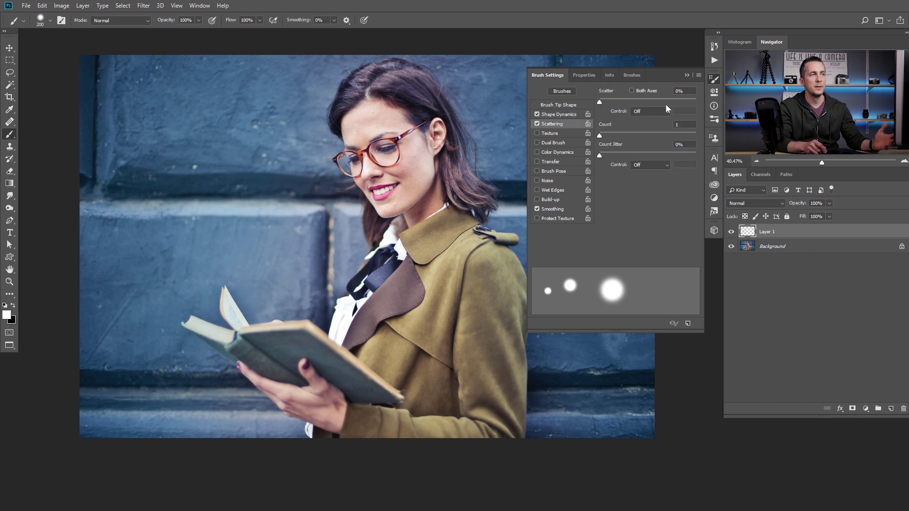
pyautogui.moveTo(603, 101)
pyautogui.mouseDown()
pyautogui.moveTo(700, 109)
pyautogui.moveTo(638, 101)
pyautogui.moveTo(689, 98)
pyautogui.moveTo(664, 101)
pyautogui.mouseUp()
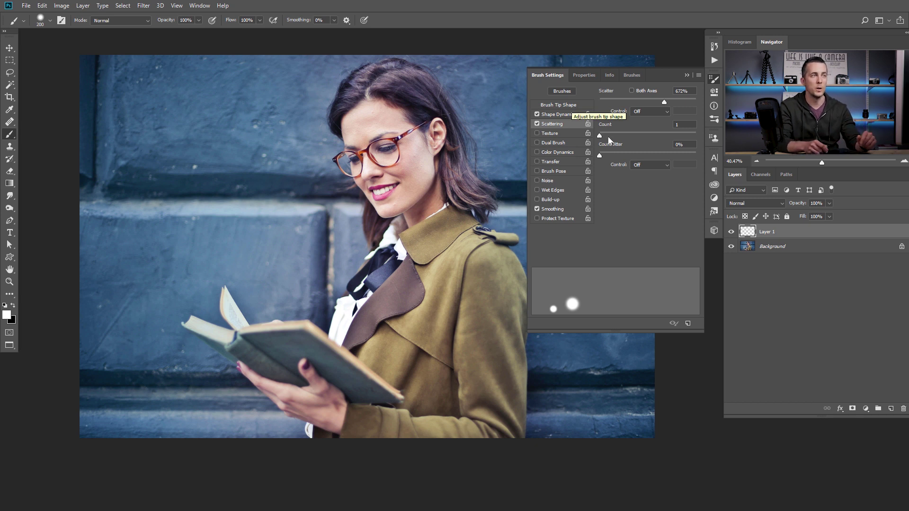
pyautogui.moveTo(664, 102); pyautogui.dragTo(657, 101)
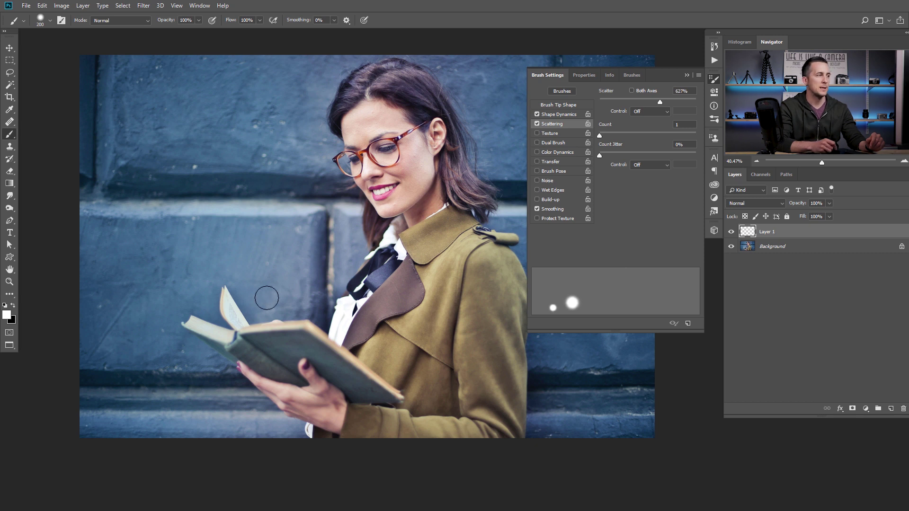
pyautogui.moveTo(272, 260)
pyautogui.mouseDown()
pyautogui.moveTo(258, 145)
pyautogui.moveTo(290, 107)
pyautogui.moveTo(296, 214)
pyautogui.moveTo(233, 275)
pyautogui.mouseUp()
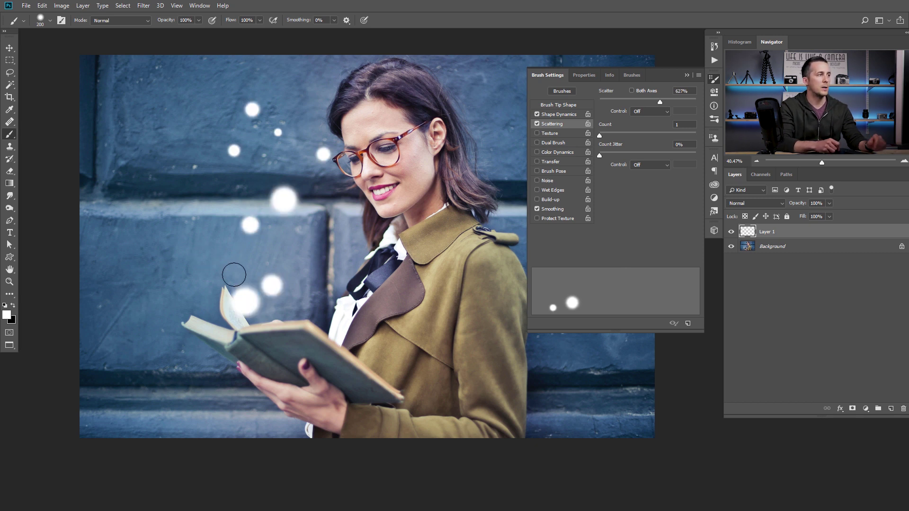
pyautogui.hotkey('ctrl', 'z')
# Set the scattering count to 3 and try it with several strokes above the book, undoing each one.
pyautogui.moveTo(600, 135); pyautogui.dragTo(611, 136)
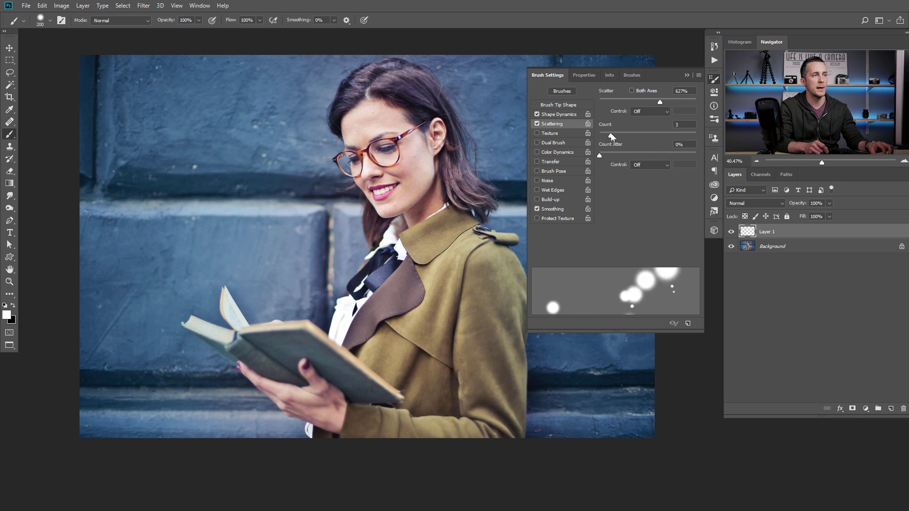
pyautogui.moveTo(280, 278)
pyautogui.mouseDown()
pyautogui.moveTo(249, 159)
pyautogui.moveTo(214, 111)
pyautogui.moveTo(223, 239)
pyautogui.moveTo(213, 265)
pyautogui.mouseUp()
pyautogui.hotkey('ctrl', 'z')
pyautogui.moveTo(289, 264)
pyautogui.mouseDown()
pyautogui.moveTo(232, 81)
pyautogui.moveTo(285, 104)
pyautogui.moveTo(287, 172)
pyautogui.mouseUp()
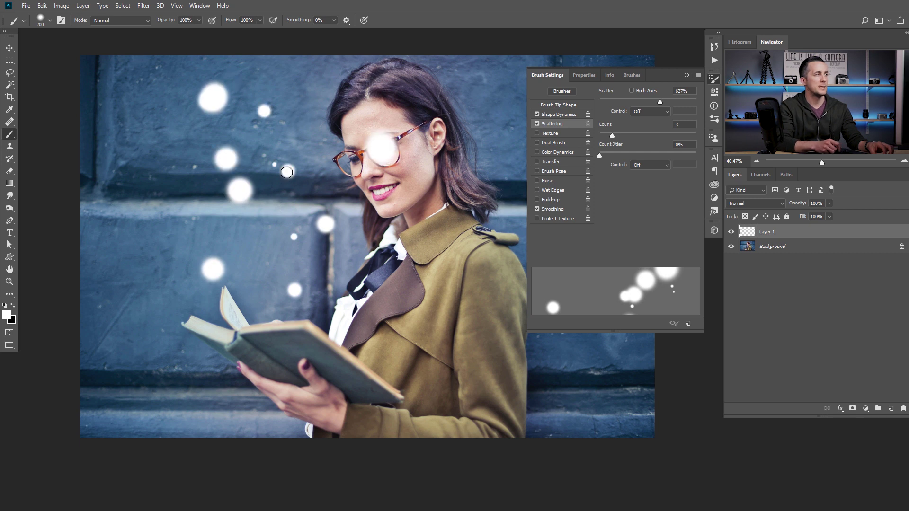
pyautogui.hotkey('ctrl', 'z')
pyautogui.moveTo(284, 265); pyautogui.dragTo(265, 142)
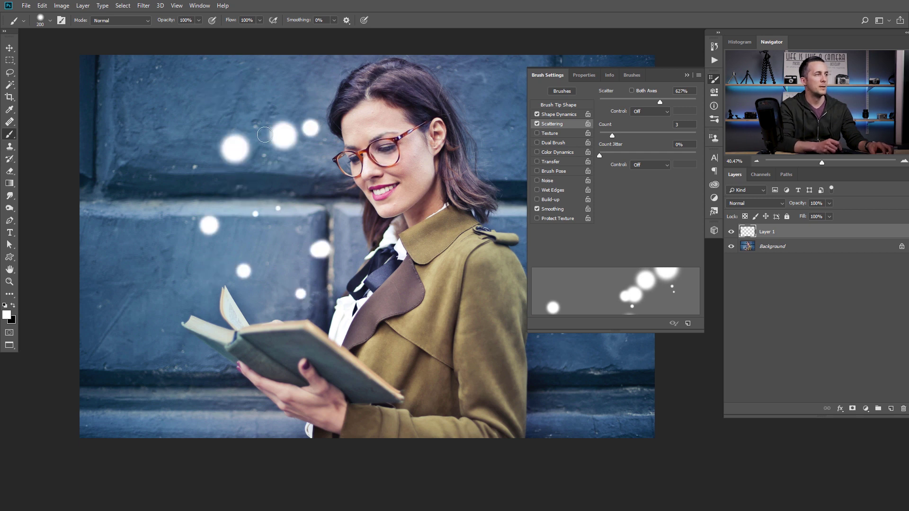
pyautogui.hotkey('ctrl', 'z')
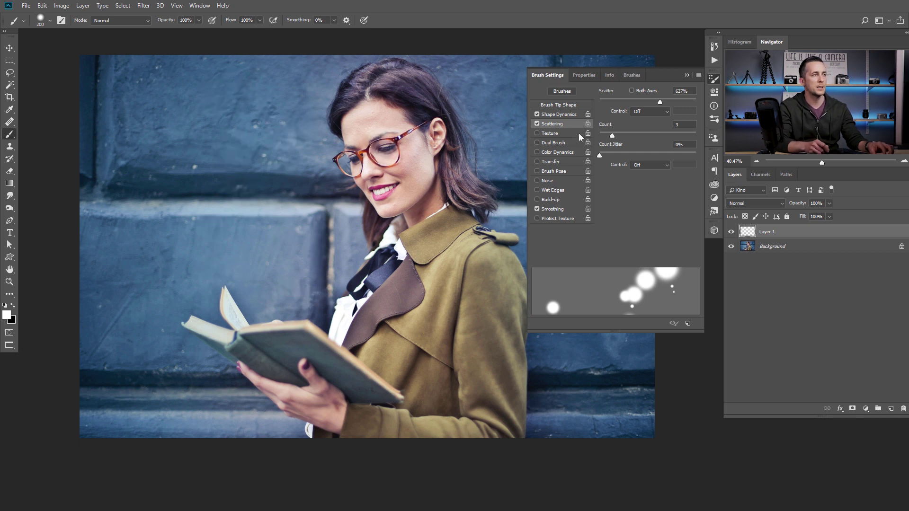
# Turn on Transfer with an opacity jitter of 30% and try it with a stroke above the book.
pyautogui.click(559, 161)
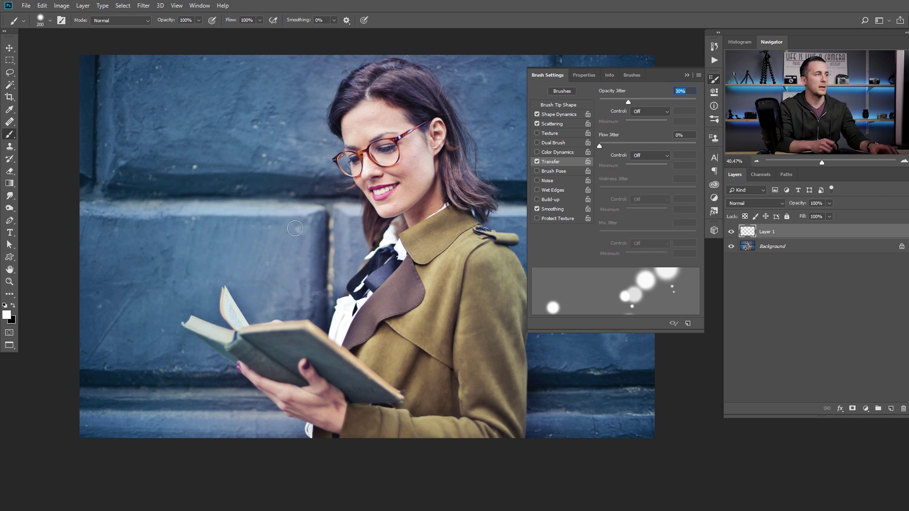
pyautogui.moveTo(284, 263)
pyautogui.mouseDown()
pyautogui.moveTo(232, 156)
pyautogui.moveTo(217, 86)
pyautogui.moveTo(272, 101)
pyautogui.moveTo(236, 158)
pyautogui.moveTo(220, 256)
pyautogui.moveTo(325, 264)
pyautogui.mouseUp()
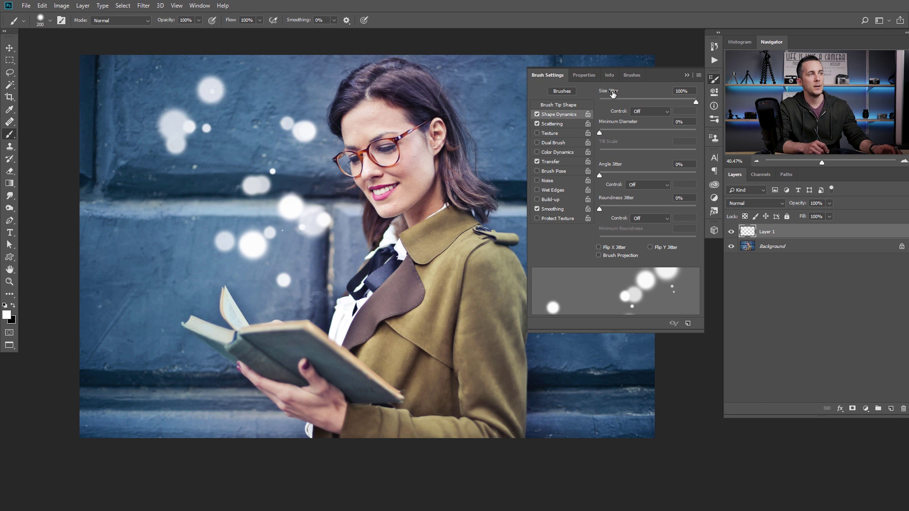
# Set the Shape Dynamics size control to Pen Pressure and close the brush settings.
pyautogui.click(644, 112)
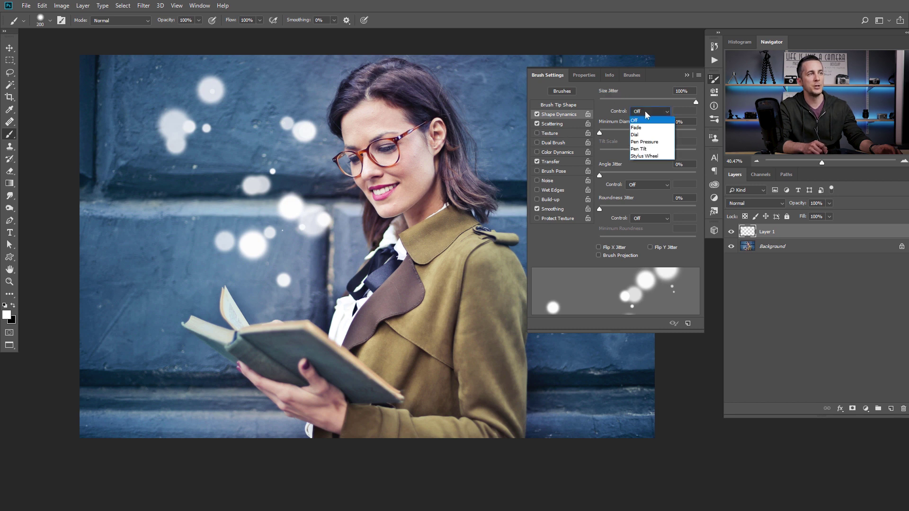
pyautogui.click(647, 142)
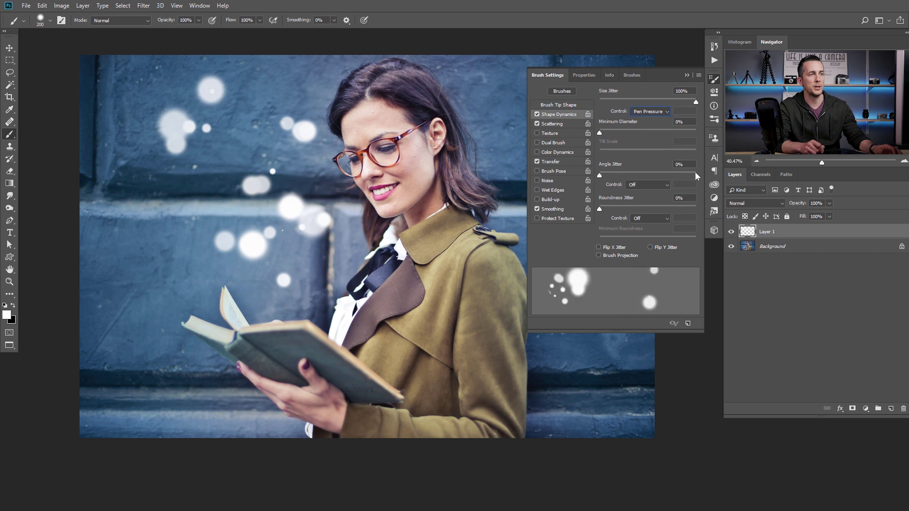
pyautogui.click(686, 75)
# Clear all the test dots from Layer 1 and remove the selection.
pyautogui.hotkey('ctrl', 'a')
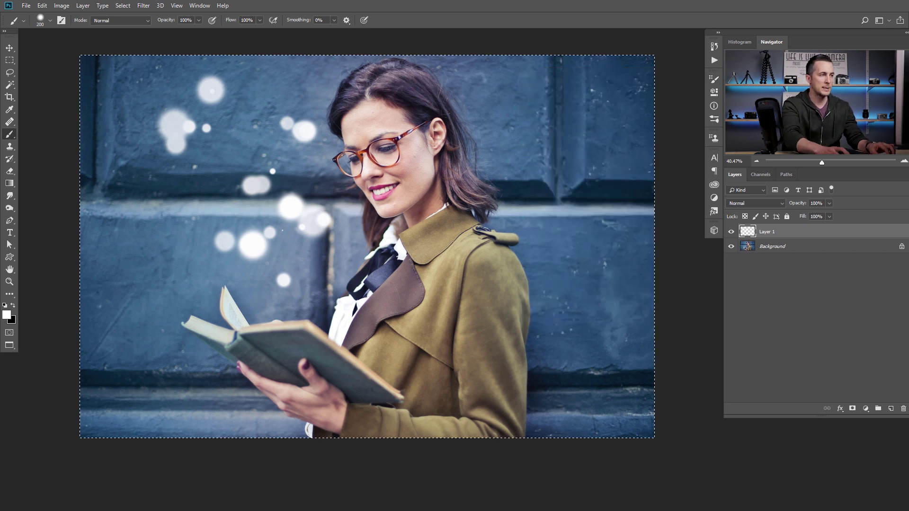
pyautogui.press('Delete')
pyautogui.hotkey('ctrl', 'd')
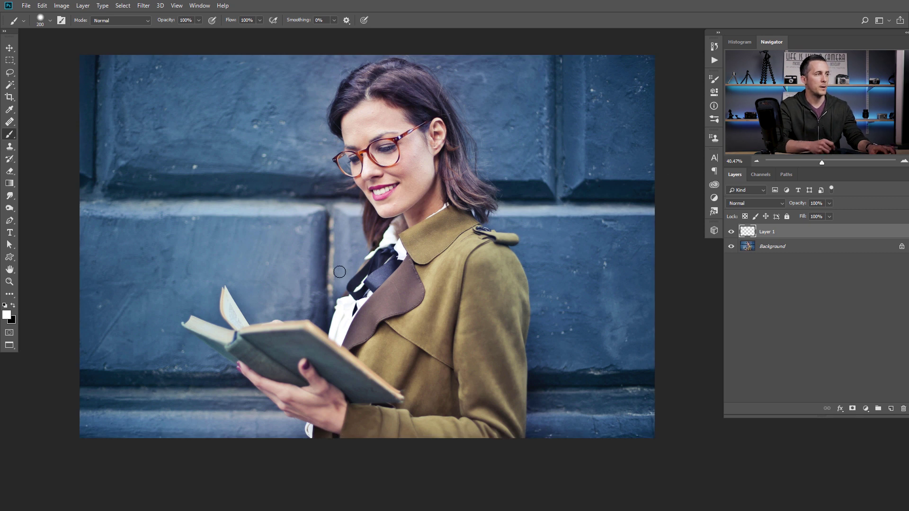
# Try pressure-sensitive particle strokes rising from the open book and undo them.
pyautogui.moveTo(277, 302)
pyautogui.mouseDown()
pyautogui.moveTo(283, 272)
pyautogui.moveTo(267, 243)
pyautogui.moveTo(286, 186)
pyautogui.moveTo(263, 157)
pyautogui.moveTo(279, 121)
pyautogui.moveTo(236, 90)
pyautogui.moveTo(184, 139)
pyautogui.moveTo(213, 203)
pyautogui.moveTo(212, 250)
pyautogui.moveTo(281, 256)
pyautogui.mouseUp()
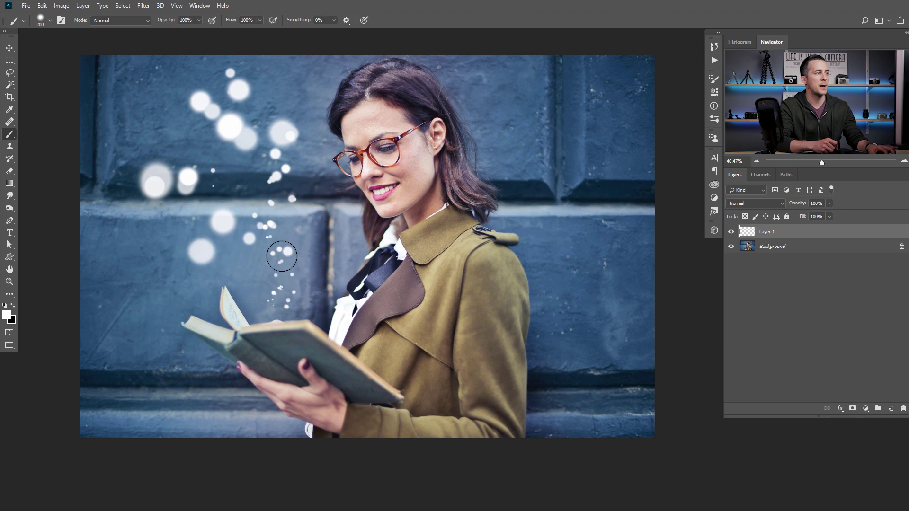
pyautogui.hotkey('ctrl', 'z')
pyautogui.moveTo(267, 305)
pyautogui.mouseDown()
pyautogui.moveTo(283, 277)
pyautogui.moveTo(256, 239)
pyautogui.moveTo(283, 194)
pyautogui.moveTo(270, 101)
pyautogui.mouseUp()
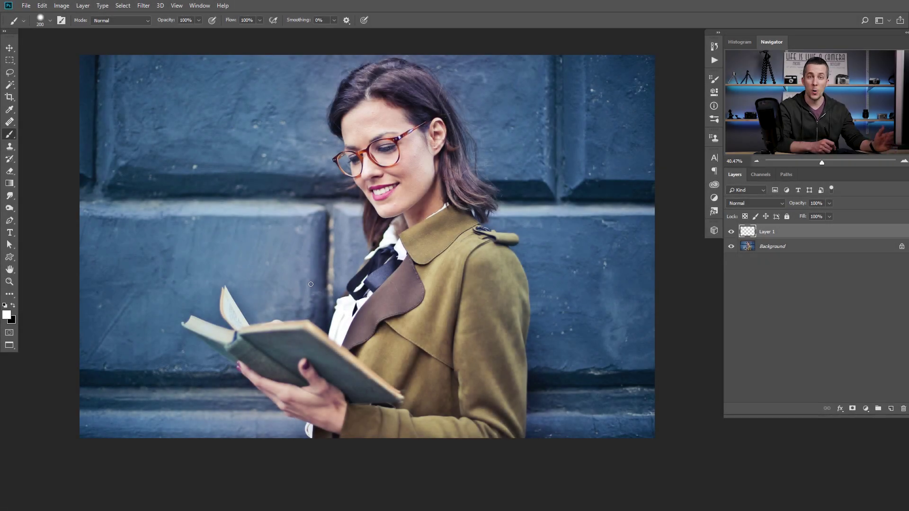
# Paint a trail of white particles rising from the open book, small near the pages and larger towards the top.
pyautogui.moveTo(294, 319)
pyautogui.mouseDown()
pyautogui.moveTo(267, 286)
pyautogui.moveTo(263, 199)
pyautogui.moveTo(237, 142)
pyautogui.mouseUp()
pyautogui.moveTo(292, 307)
pyautogui.mouseDown()
pyautogui.moveTo(237, 148)
pyautogui.moveTo(272, 113)
pyautogui.mouseUp()
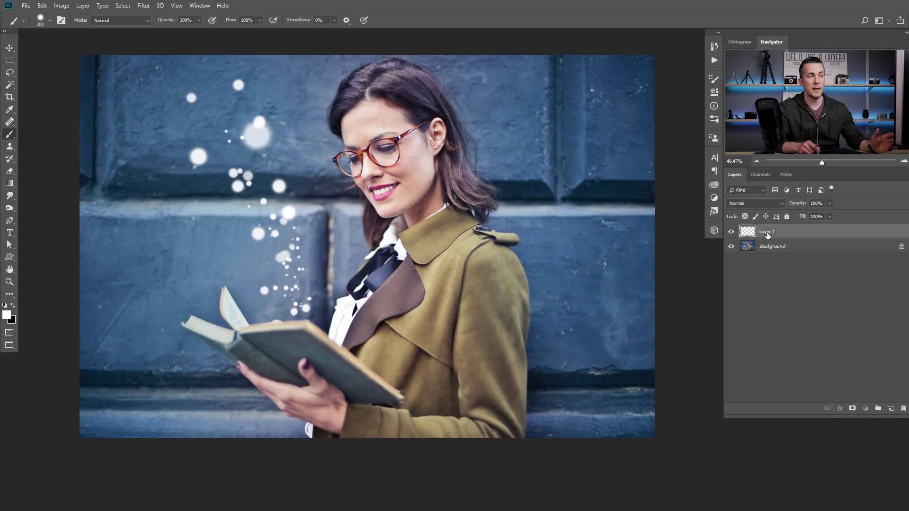
# Rename Layer 1 as Particles.
pyautogui.doubleClick(764, 232)
pyautogui.write('Particles')
pyautogui.press('Return')
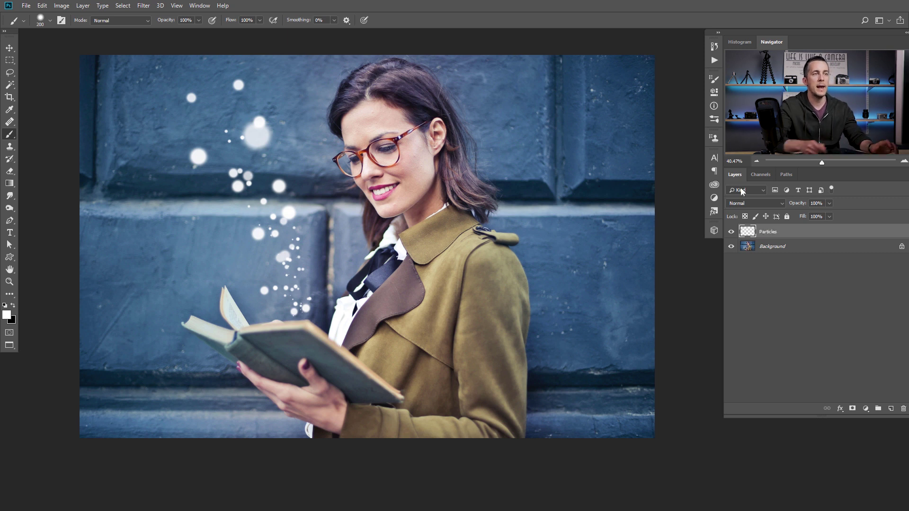
# Add an Outer Glow effect to the Particles layer and set the glow's blend mode to Normal.
pyautogui.doubleClick(798, 236)
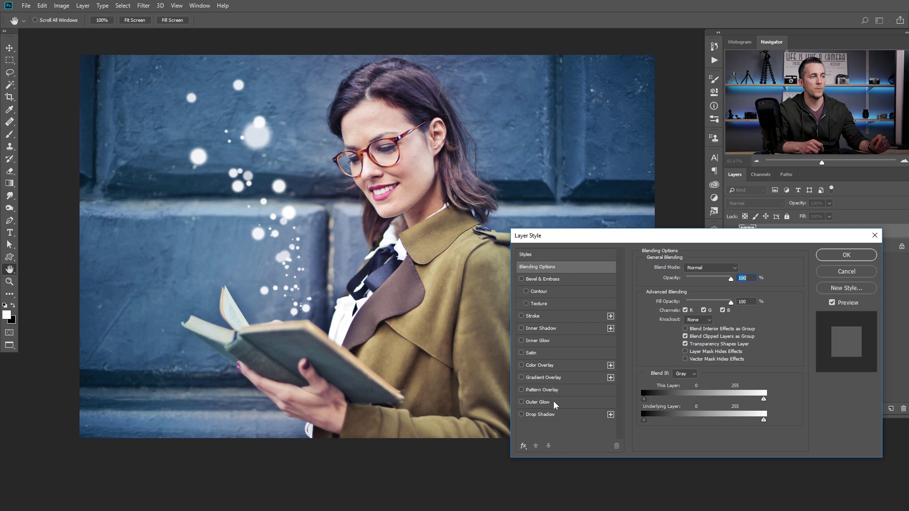
pyautogui.click(536, 402)
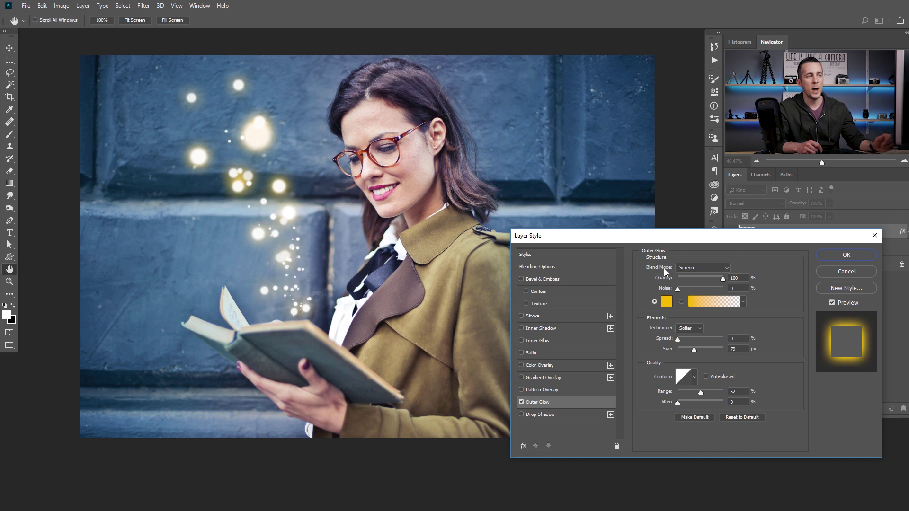
pyautogui.click(694, 268)
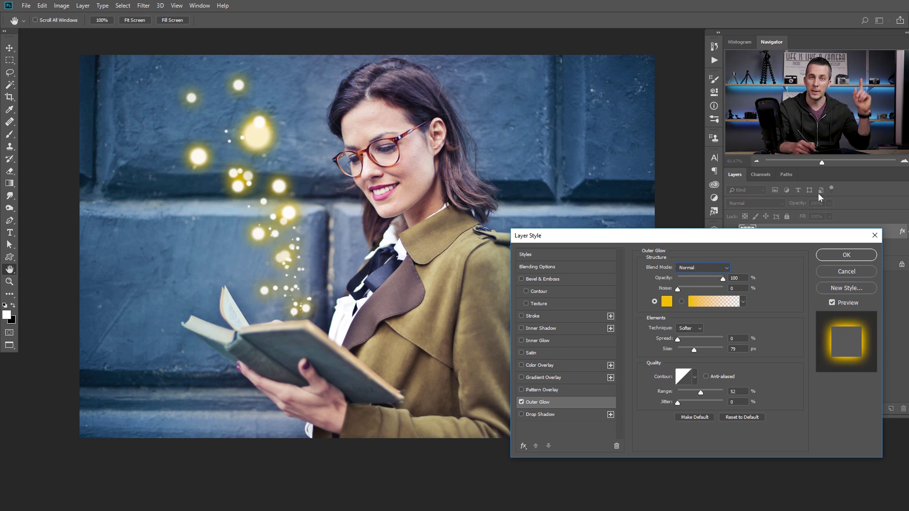
# Set the Outer Glow's blend mode to Screen and reduce its size to 49 px.
pyautogui.click(694, 269)
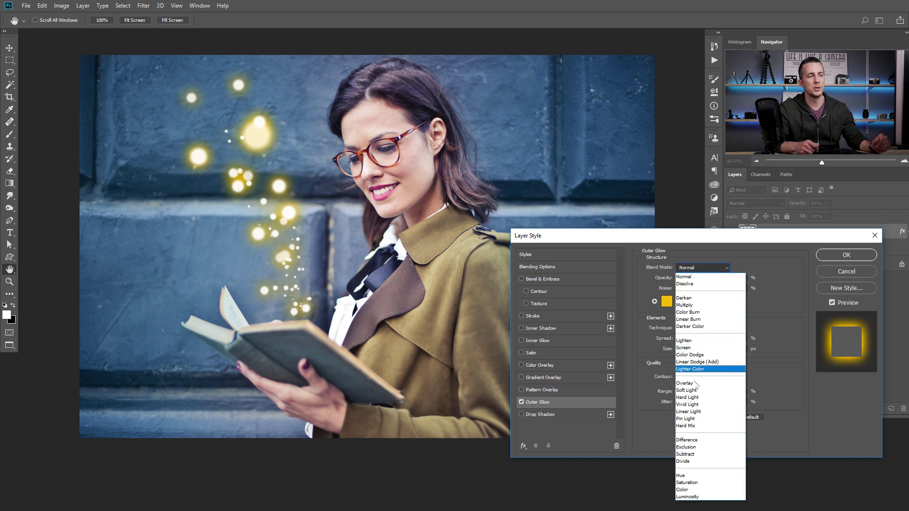
pyautogui.click(691, 348)
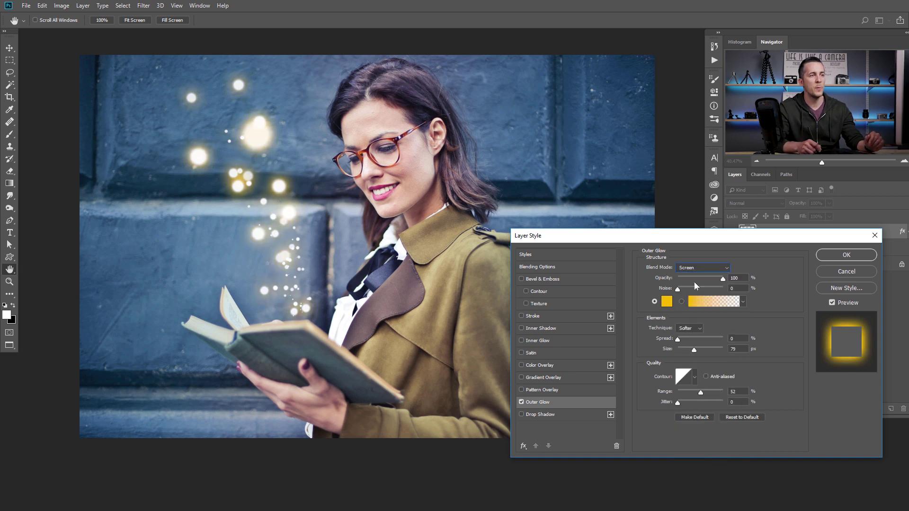
pyautogui.moveTo(722, 279)
pyautogui.mouseDown()
pyautogui.moveTo(684, 279)
pyautogui.moveTo(731, 277)
pyautogui.mouseUp()
pyautogui.moveTo(695, 352)
pyautogui.mouseDown()
pyautogui.moveTo(720, 350)
pyautogui.moveTo(677, 350)
pyautogui.moveTo(691, 350)
pyautogui.mouseUp()
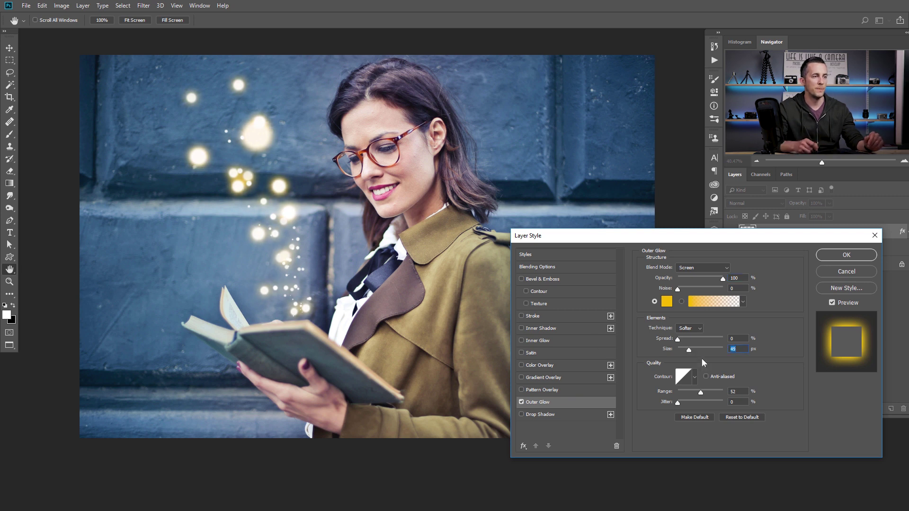
# Adjust the Outer Glow to 0% spread, a size of 73 px and a range of 41%.
pyautogui.moveTo(700, 393)
pyautogui.mouseDown()
pyautogui.moveTo(692, 392)
pyautogui.moveTo(719, 393)
pyautogui.moveTo(689, 392)
pyautogui.moveTo(710, 393)
pyautogui.moveTo(702, 390)
pyautogui.mouseUp()
pyautogui.moveTo(678, 340); pyautogui.dragTo(681, 339)
pyautogui.moveTo(704, 392); pyautogui.dragTo(731, 390)
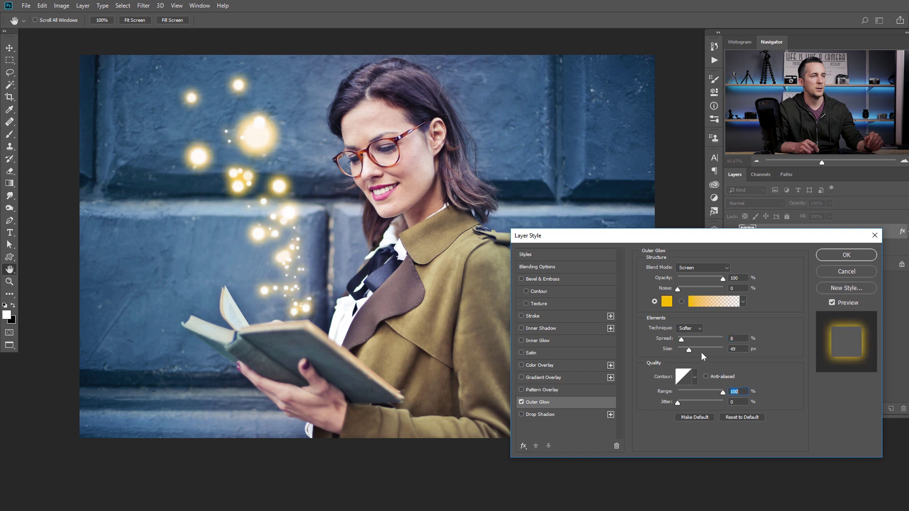
pyautogui.moveTo(689, 350)
pyautogui.mouseDown()
pyautogui.moveTo(698, 353)
pyautogui.moveTo(677, 340)
pyautogui.mouseUp()
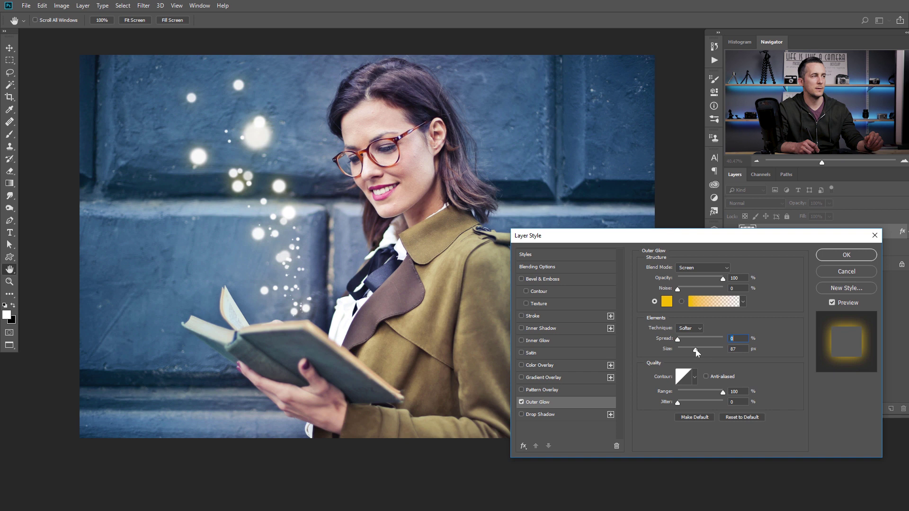
pyautogui.moveTo(714, 390); pyautogui.dragTo(695, 392)
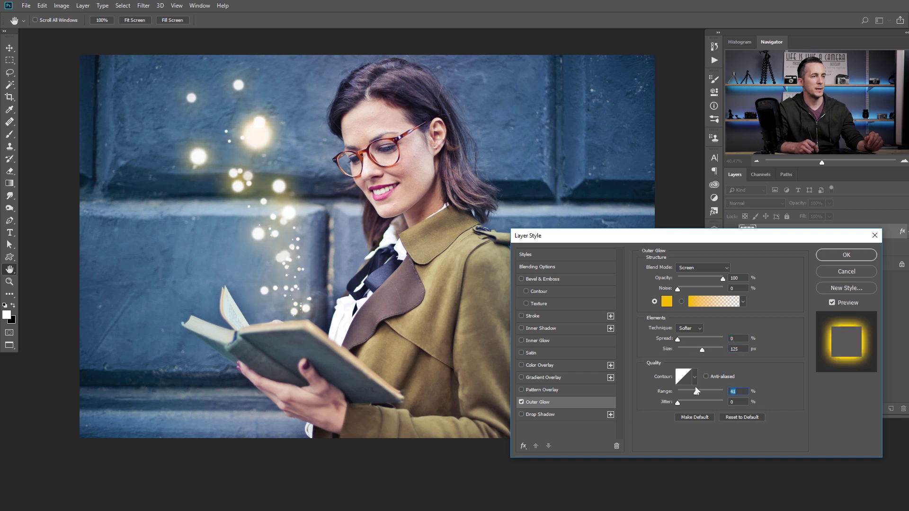
pyautogui.moveTo(702, 351); pyautogui.dragTo(693, 349)
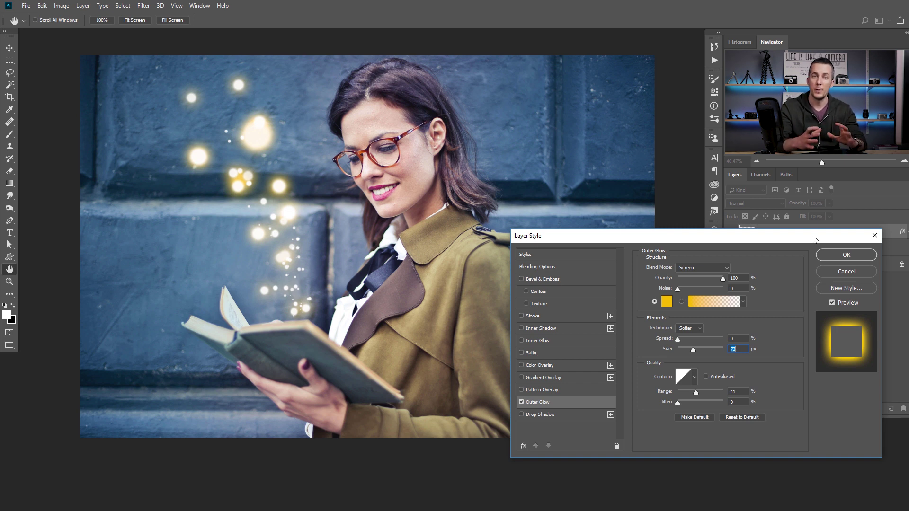
# Save the glow as a new style named Particles, including layer effects and blending options, and apply the layer style.
pyautogui.click(844, 287)
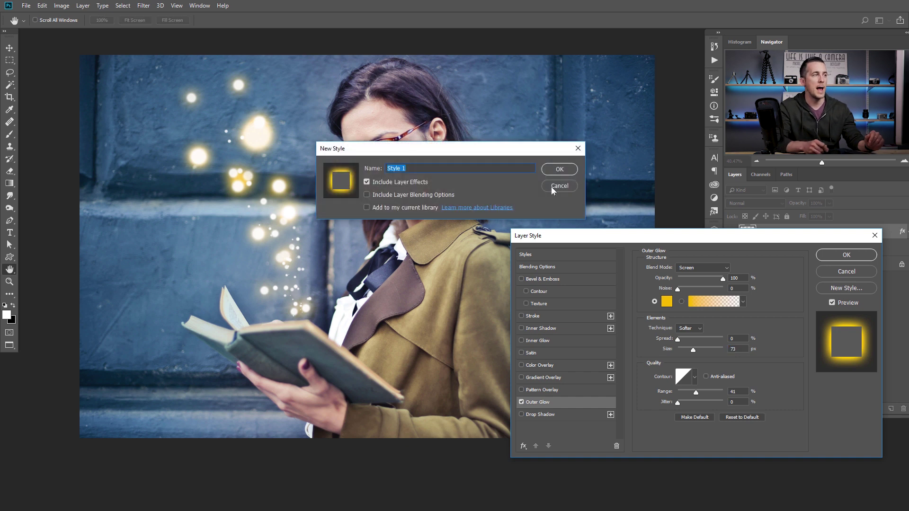
pyautogui.write('Particles')
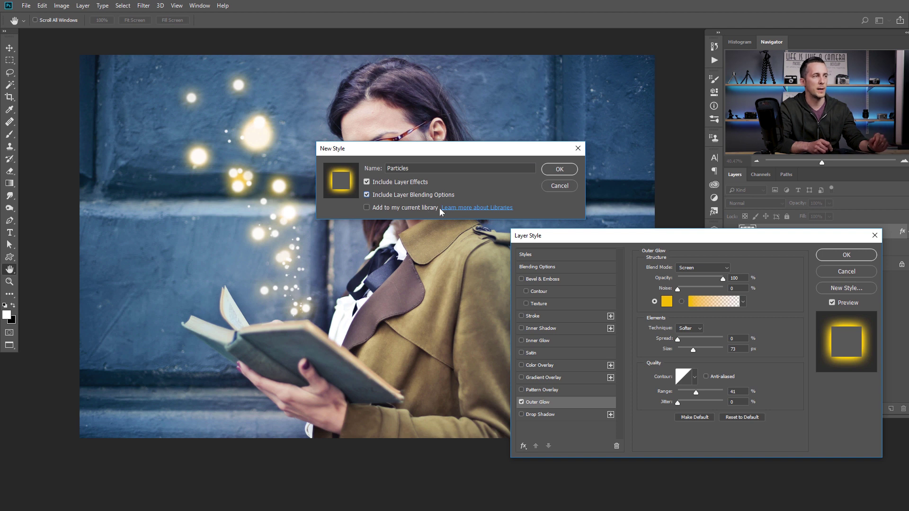
pyautogui.click(558, 169)
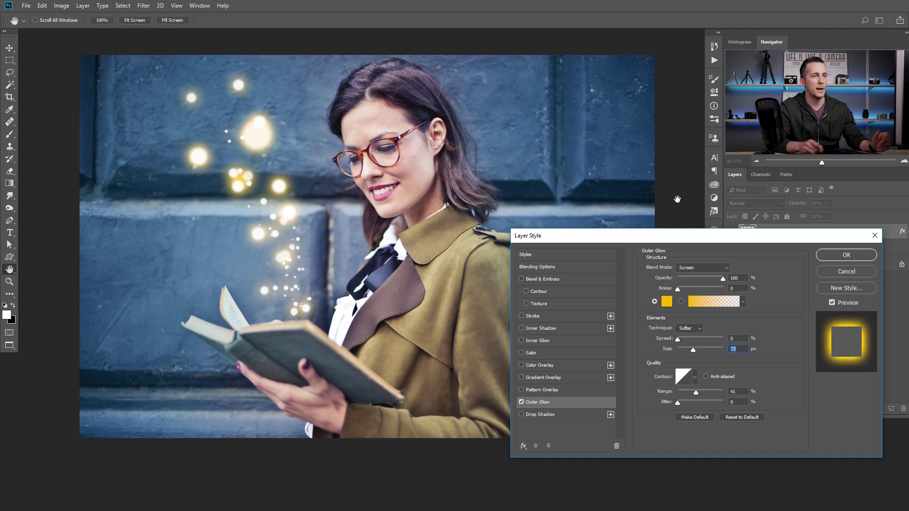
pyautogui.click(840, 255)
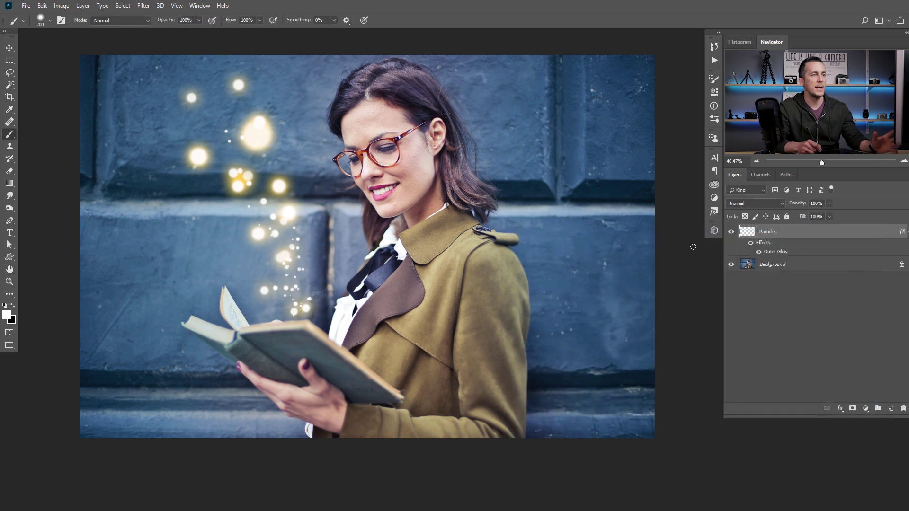
# Delete the Outer Glow effect from the Particles layer and reapply the glow using the saved Particles style.
pyautogui.moveTo(765, 243); pyautogui.dragTo(903, 408)
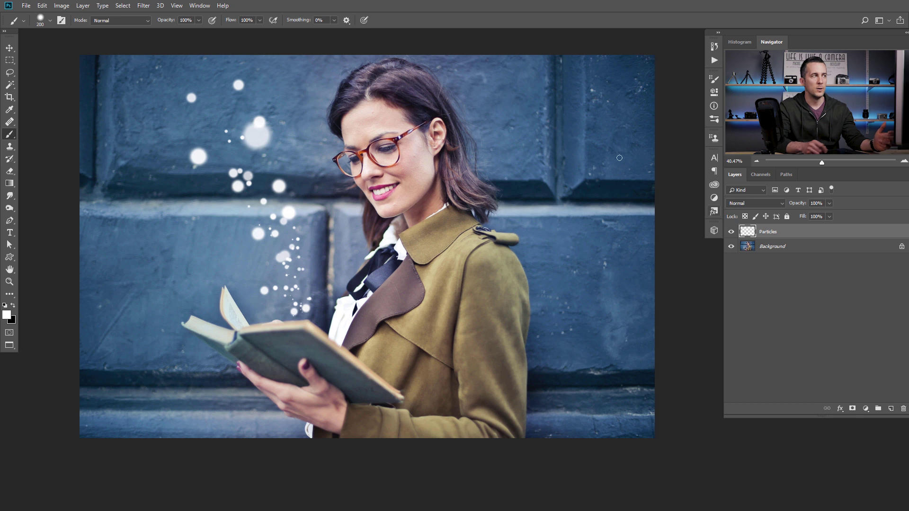
pyautogui.click(198, 5)
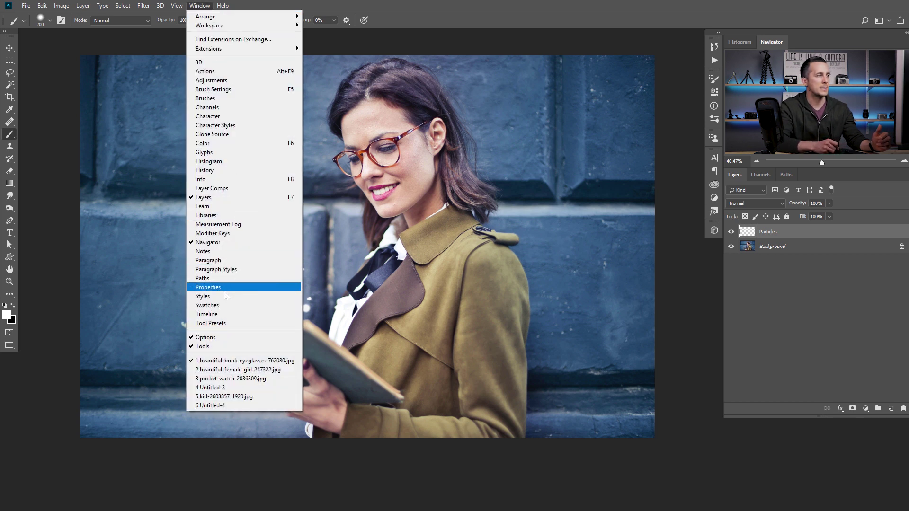
pyautogui.click(236, 286)
pyautogui.click(716, 214)
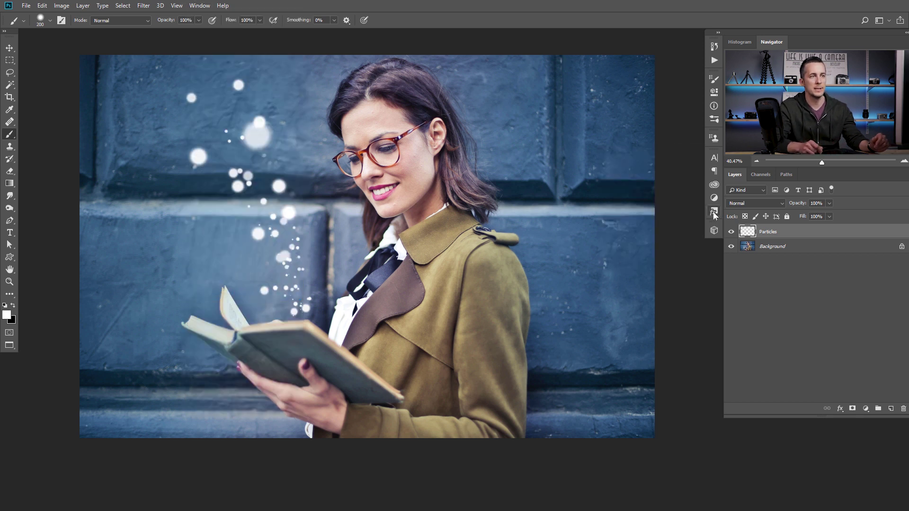
pyautogui.click(715, 214)
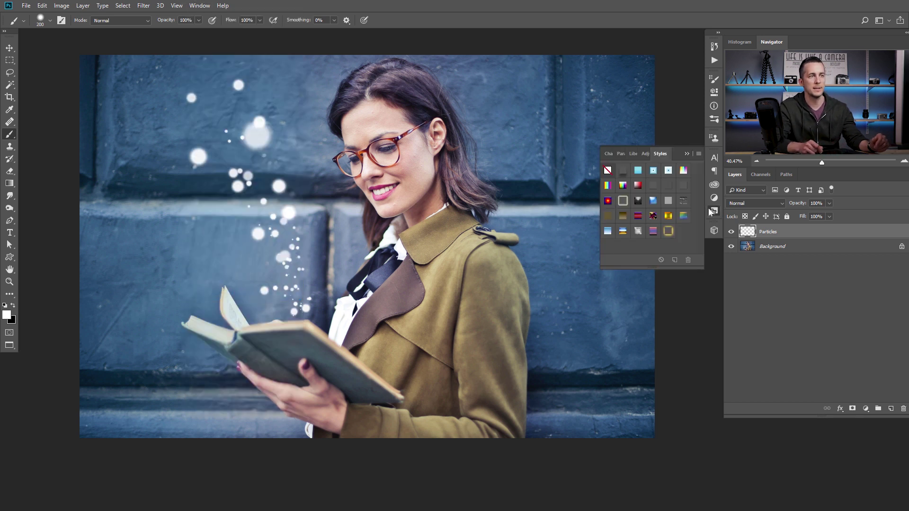
pyautogui.click(668, 231)
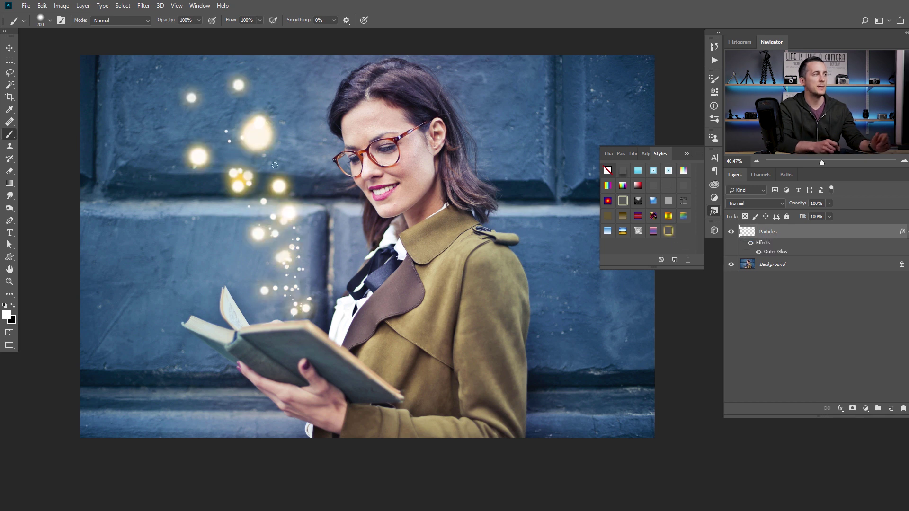
pyautogui.click(714, 213)
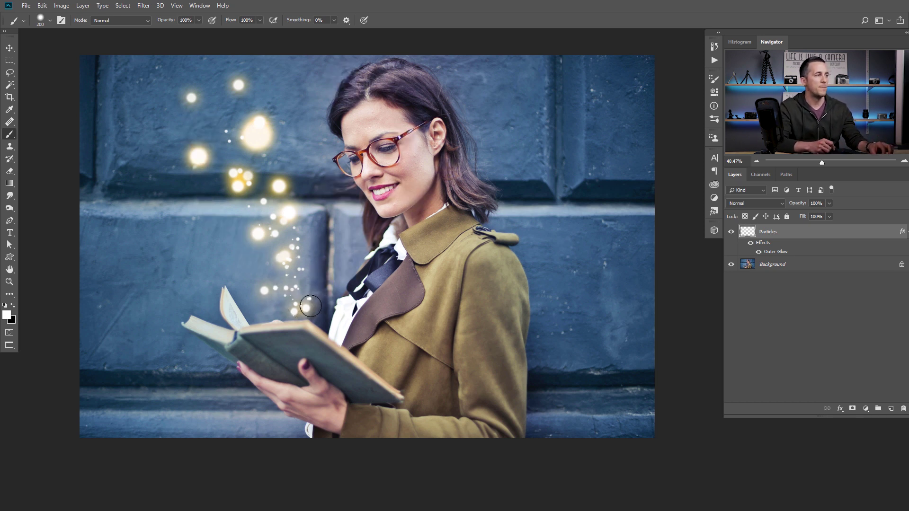
# Add a new layer above Particles and paint a second trail of small white particles rising from the book.
pyautogui.moveTo(274, 305); pyautogui.dragTo(247, 229)
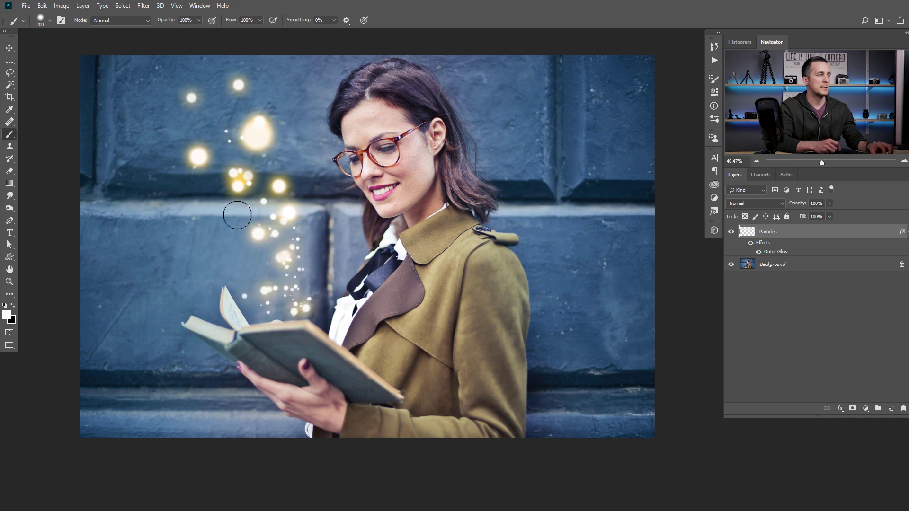
pyautogui.click(890, 408)
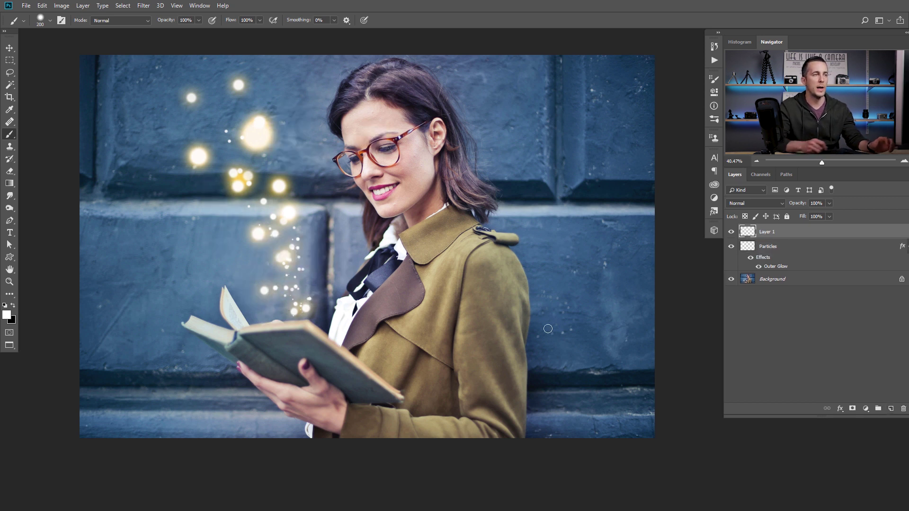
pyautogui.moveTo(260, 291); pyautogui.dragTo(225, 98)
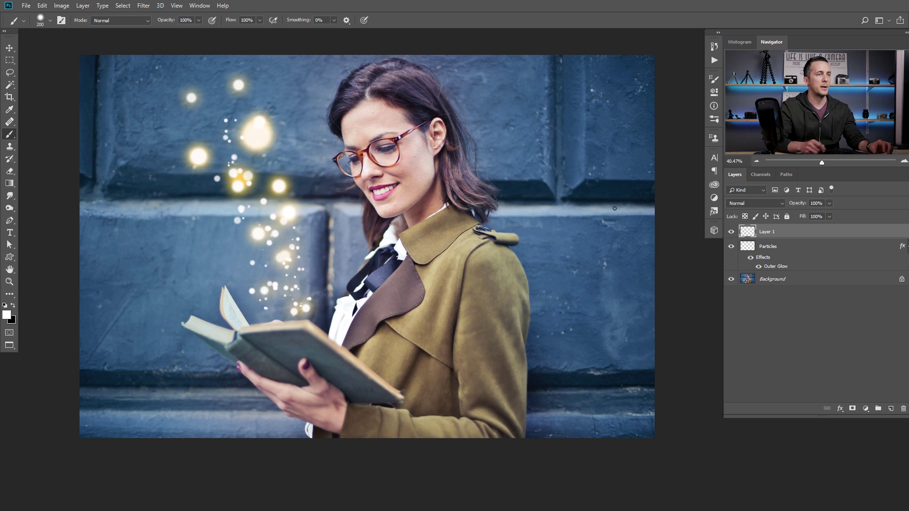
# Apply the saved Particles style to Layer 1.
pyautogui.click(714, 212)
pyautogui.click(673, 233)
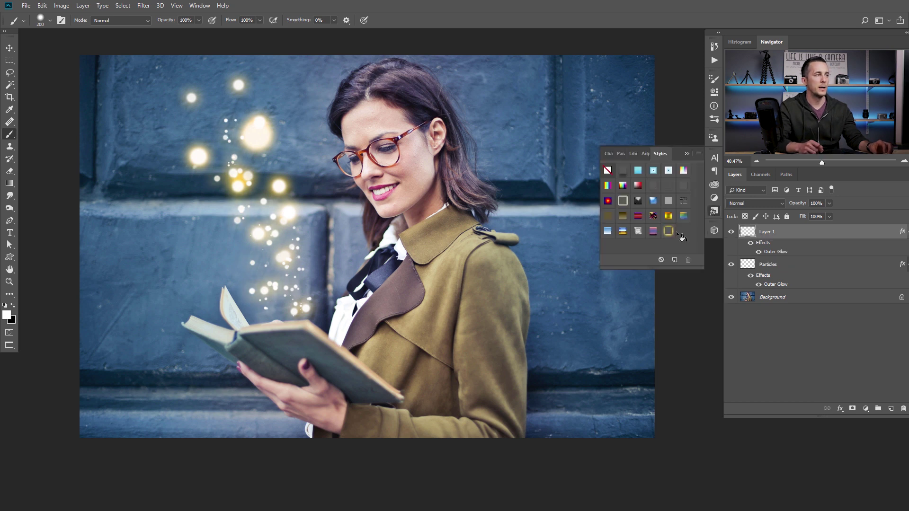
pyautogui.click(687, 153)
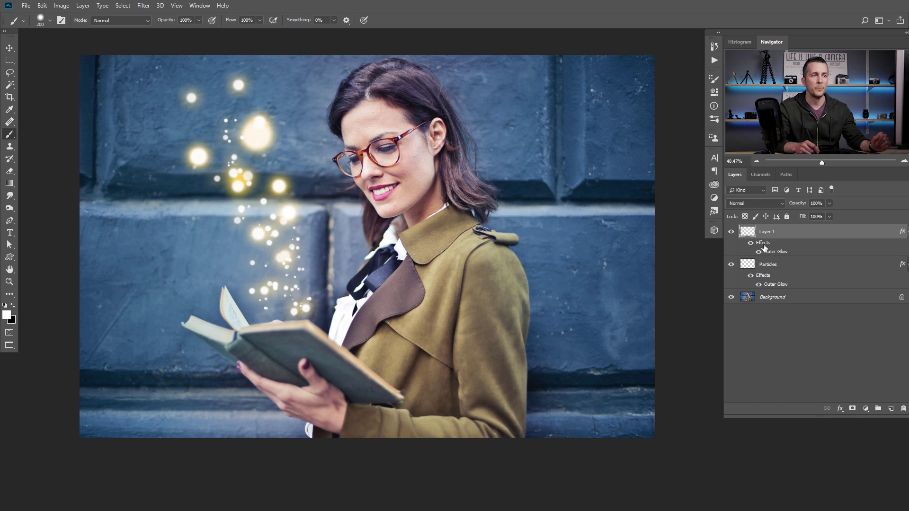
# Change Layer 1's Outer Glow to a softened orange colour with a size of 32 px.
pyautogui.doubleClick(764, 252)
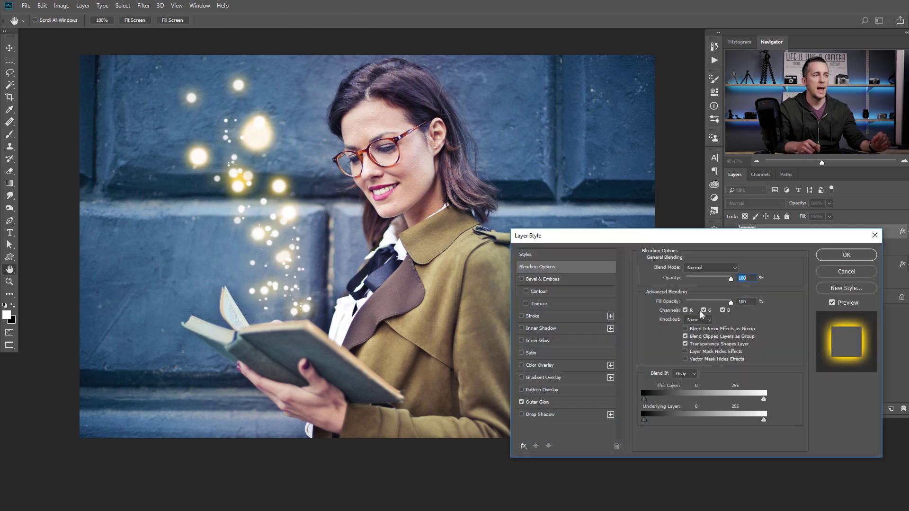
pyautogui.click(541, 402)
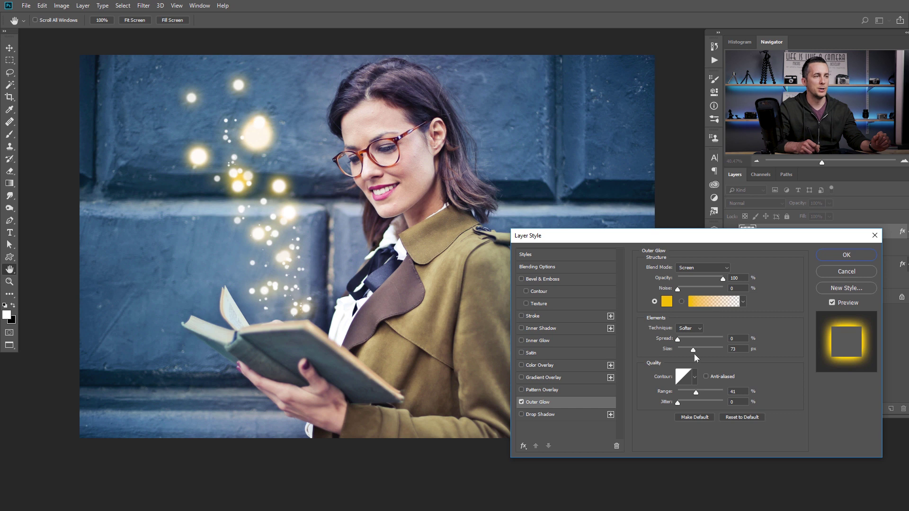
pyautogui.moveTo(693, 350); pyautogui.dragTo(688, 349)
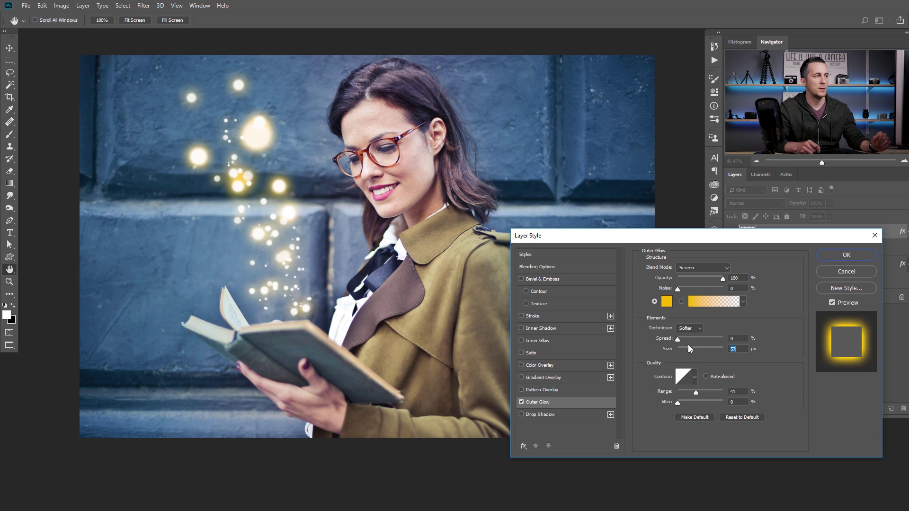
pyautogui.click(666, 301)
pyautogui.click(734, 269)
pyautogui.click(735, 316)
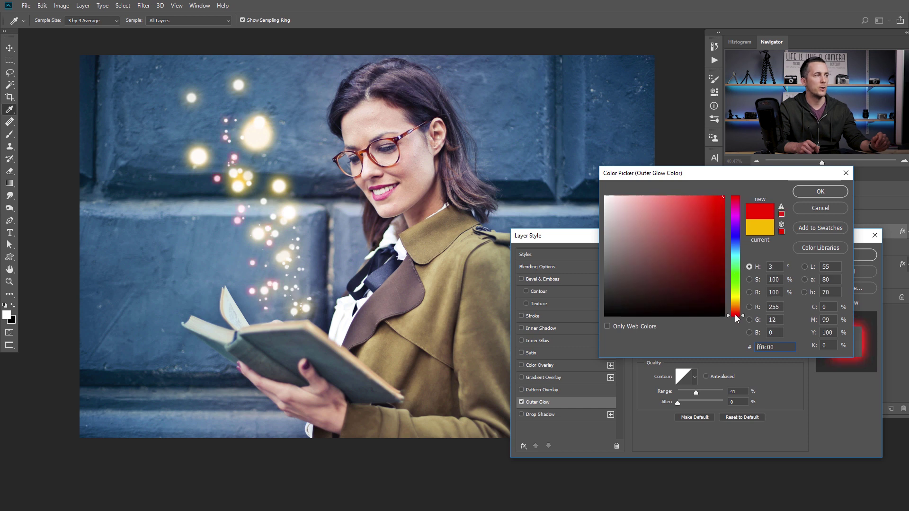
pyautogui.moveTo(731, 307); pyautogui.dragTo(736, 308)
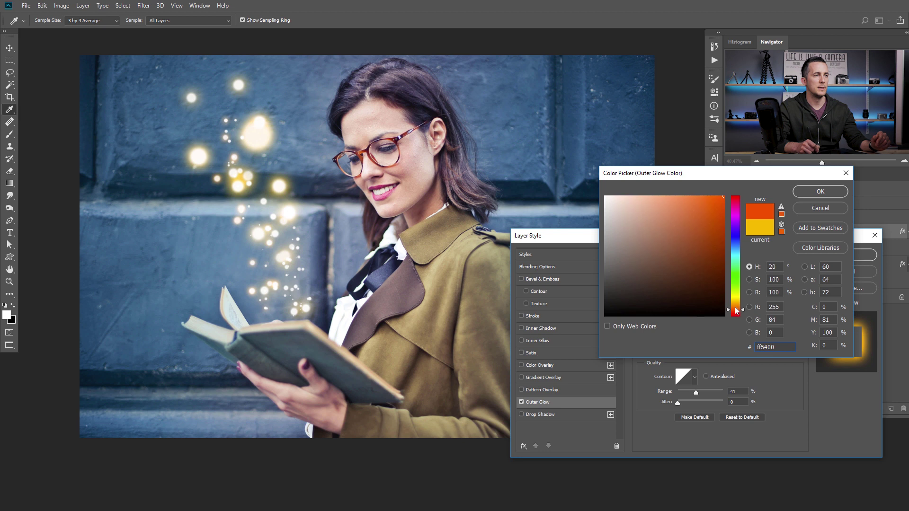
pyautogui.click(700, 196)
pyautogui.click(817, 194)
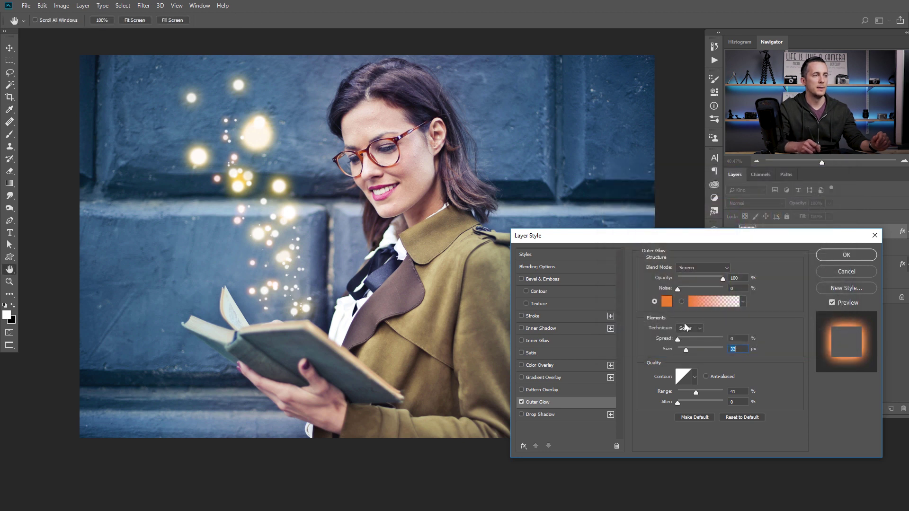
# Set Layer 1's Outer Glow to Color Dodge blending with a size of 40 px and apply it.
pyautogui.click(692, 269)
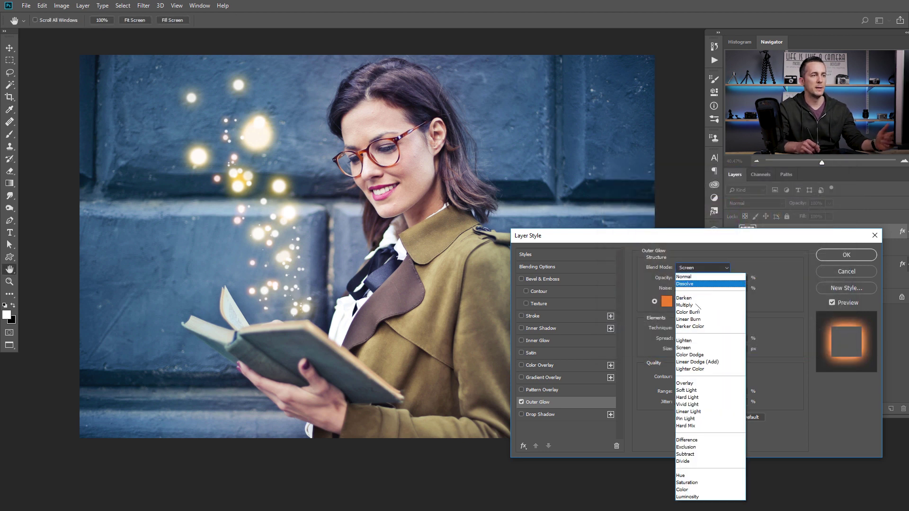
pyautogui.click(695, 355)
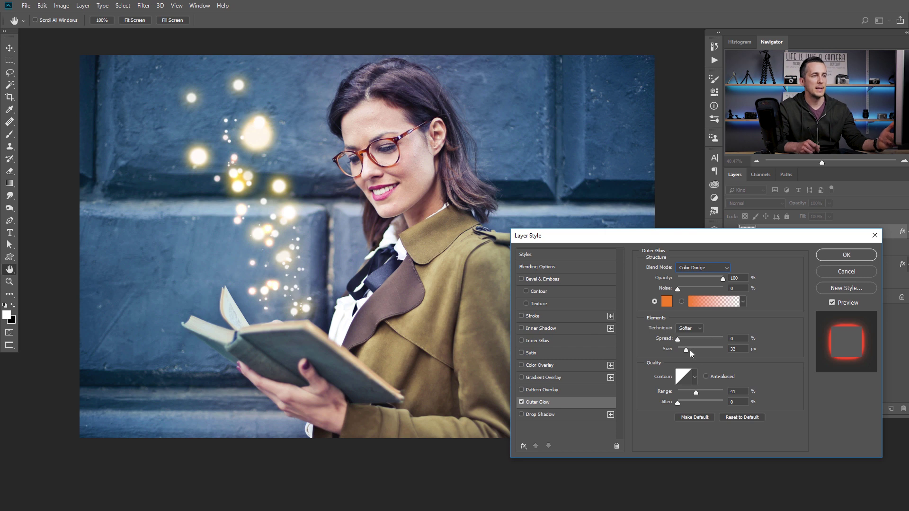
pyautogui.moveTo(686, 349); pyautogui.dragTo(688, 351)
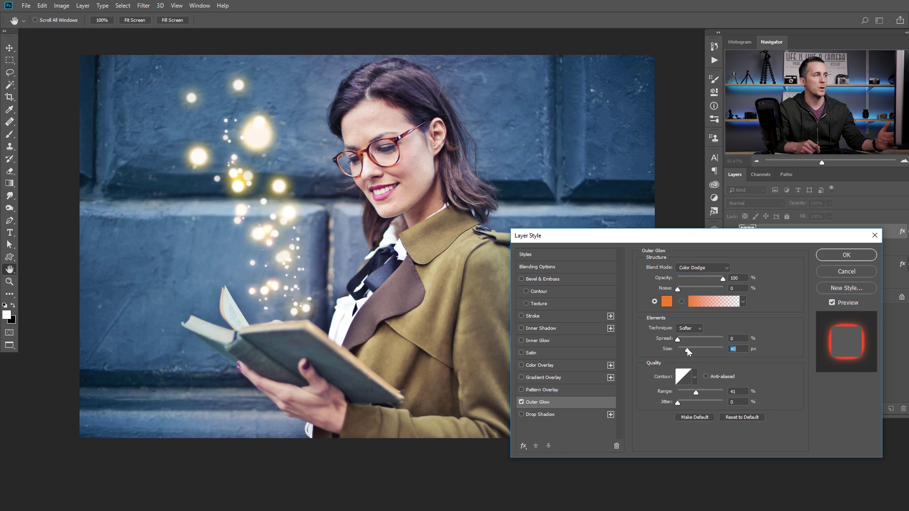
pyautogui.click(845, 255)
pyautogui.press('b')
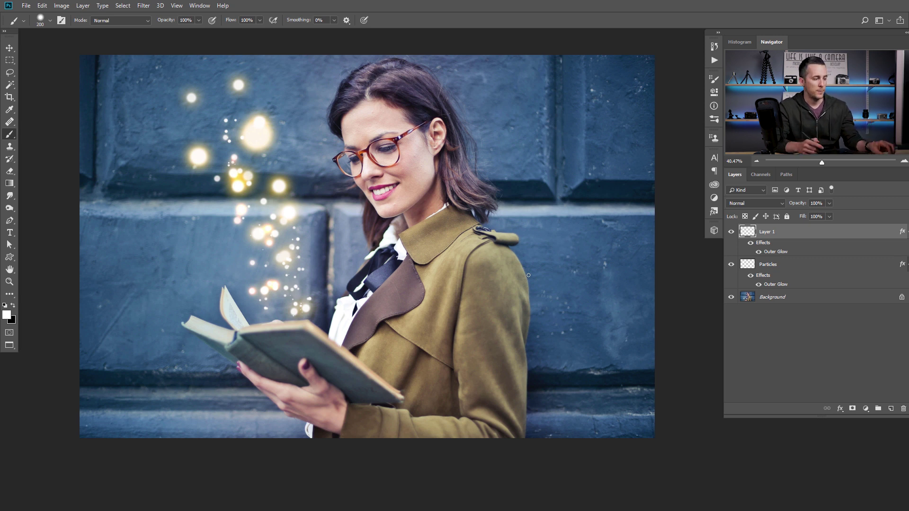
# Stamp all visible layers into a new top layer and open it in the Luminar 2018 filter from Skylum Software.
pyautogui.hotkey('ctrl', 'shift', 'alt', 'e')
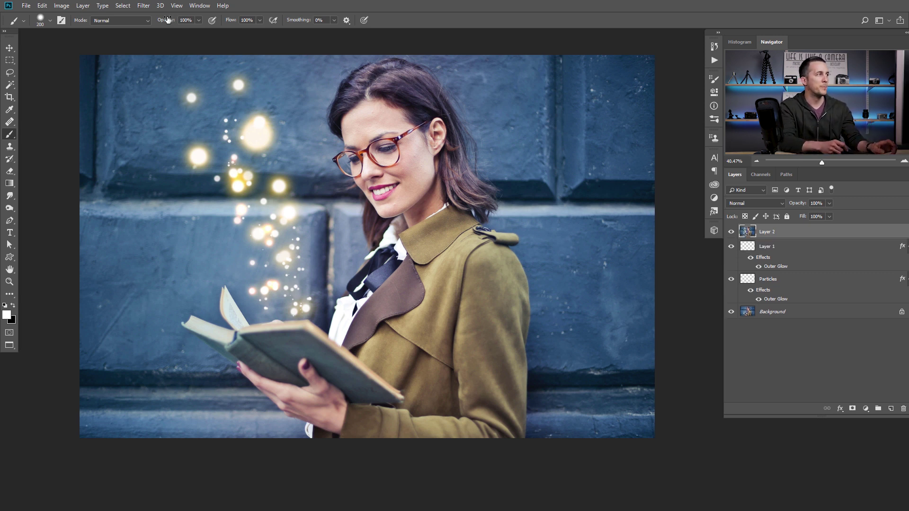
pyautogui.click(146, 10)
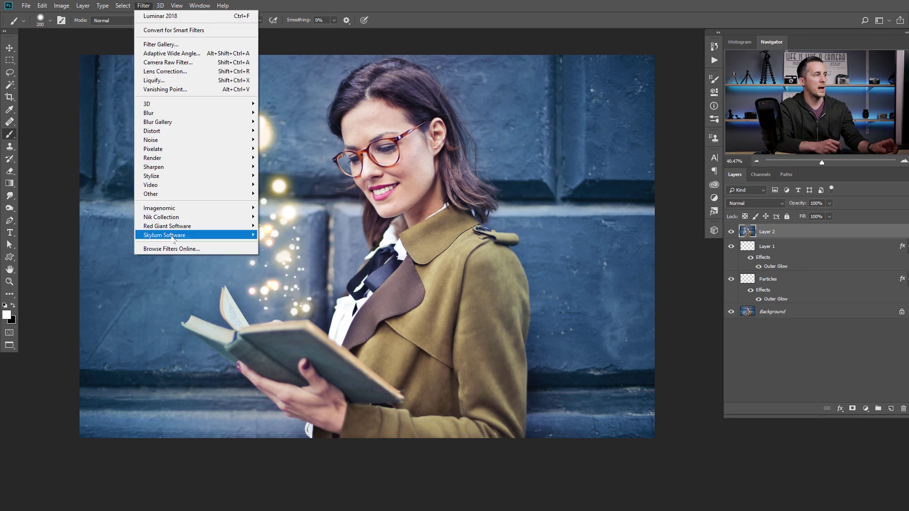
pyautogui.moveTo(148, 235)
pyautogui.click(99, 243)
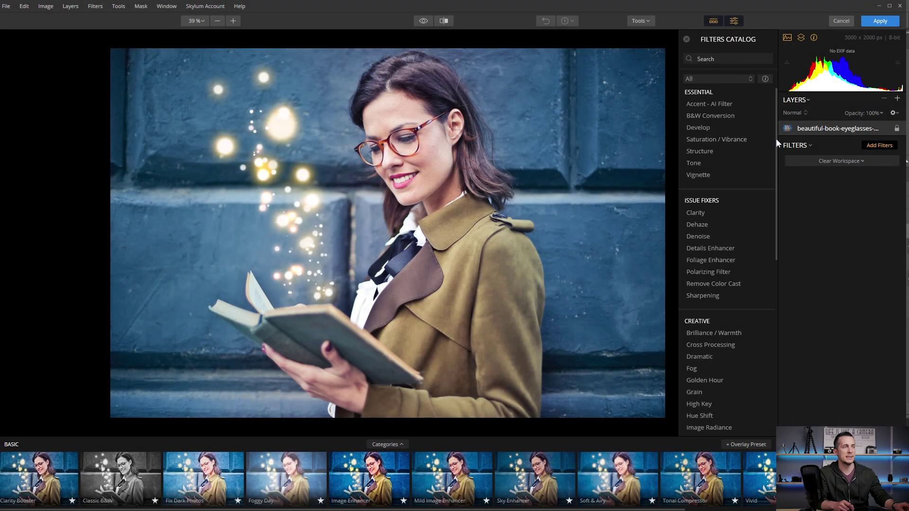
# Add an Advanced Contrast filter with Highlights amount 33 and balance -4, and Shadows amount 53 and balance 16.
pyautogui.moveTo(774, 138); pyautogui.dragTo(779, 208)
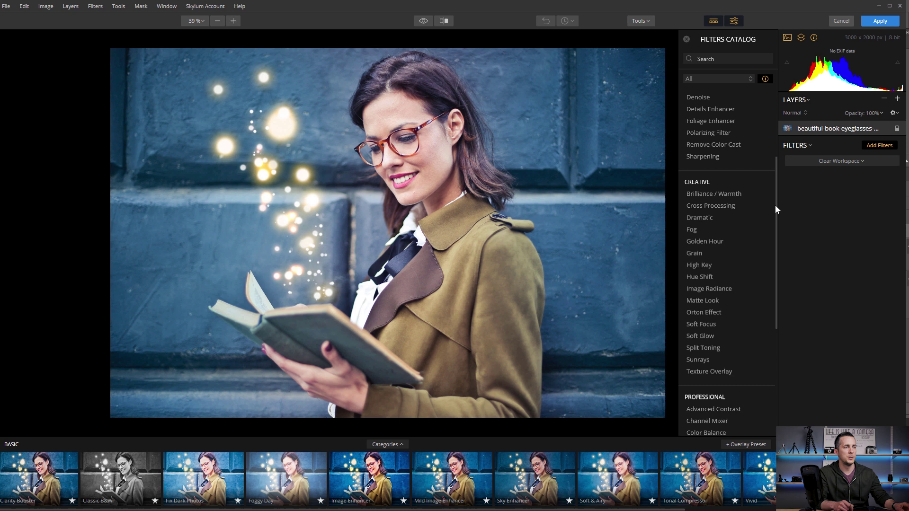
pyautogui.moveTo(774, 239); pyautogui.dragTo(781, 326)
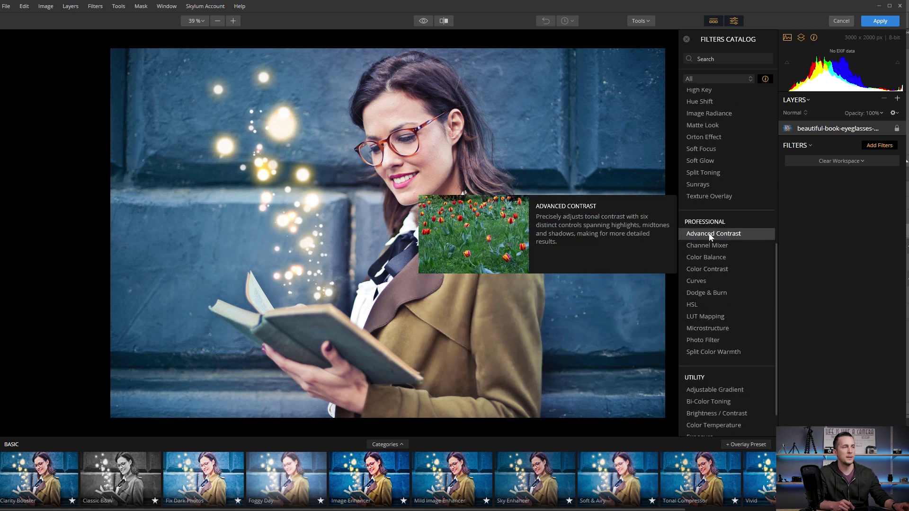
pyautogui.click(711, 234)
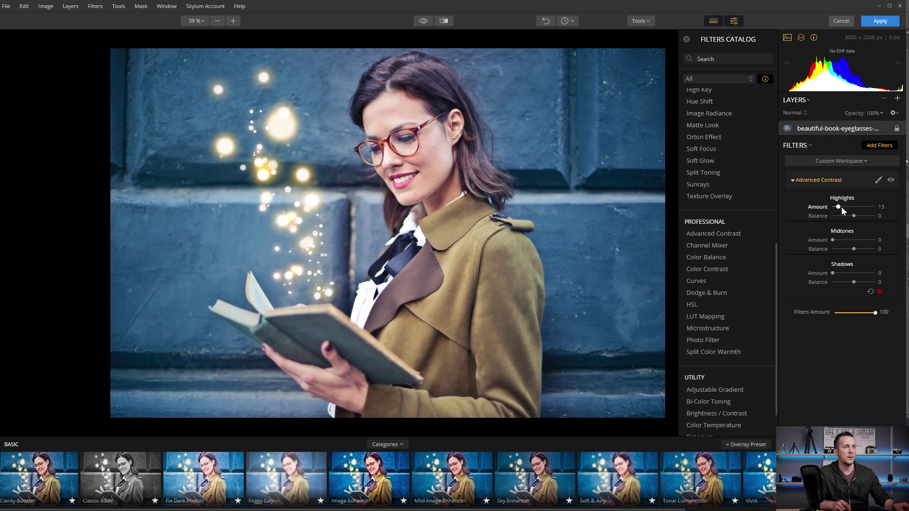
pyautogui.moveTo(842, 207); pyautogui.dragTo(858, 218)
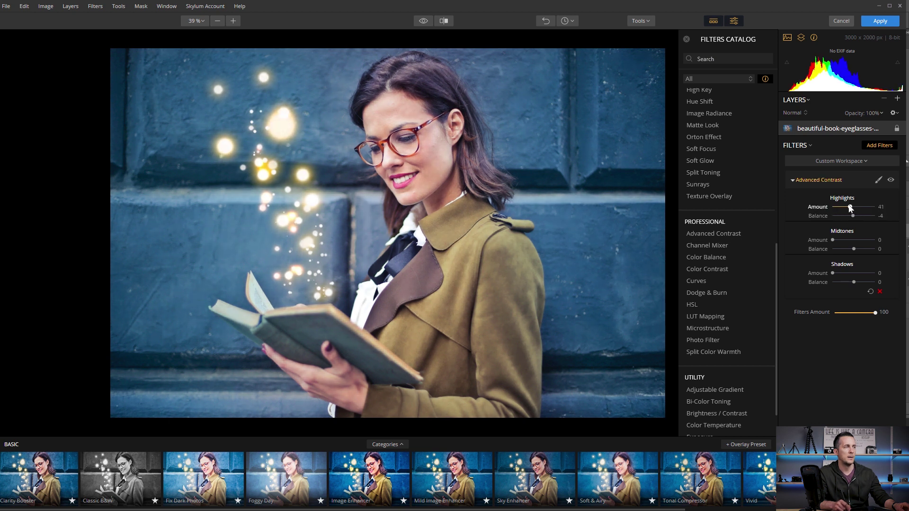
pyautogui.moveTo(833, 273)
pyautogui.mouseDown()
pyautogui.moveTo(860, 271)
pyautogui.moveTo(859, 284)
pyautogui.mouseUp()
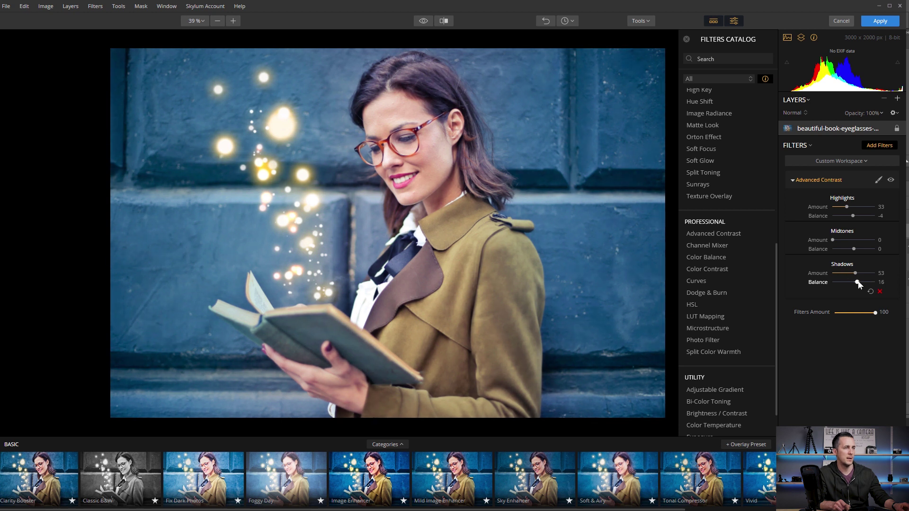
# Add LUT Mapping with the Manhattan LUT at amount 86, contrast 16 and saturation 2, and lower the overall filters amount to 87.
pyautogui.click(709, 317)
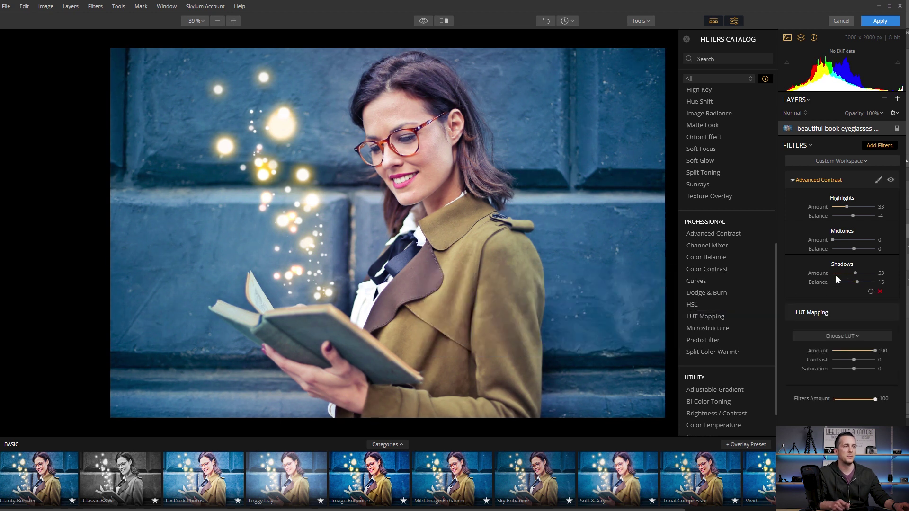
pyautogui.click(833, 337)
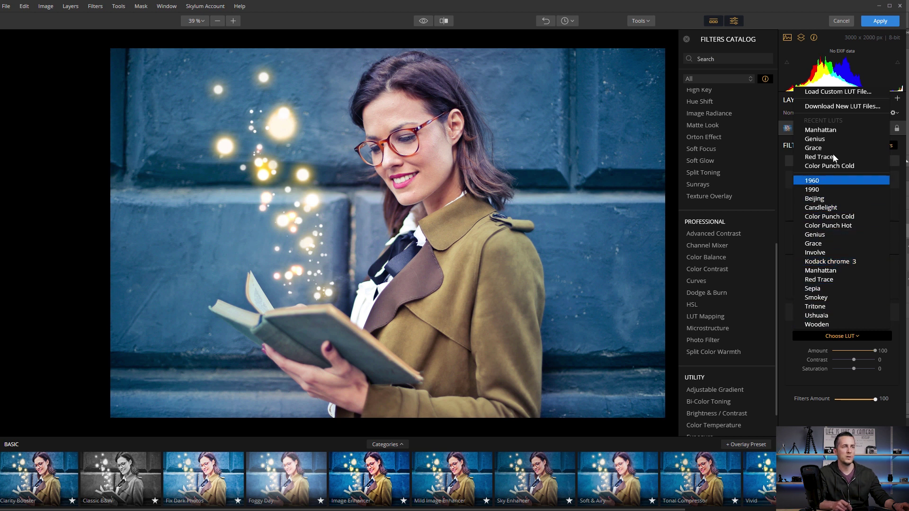
pyautogui.click(826, 131)
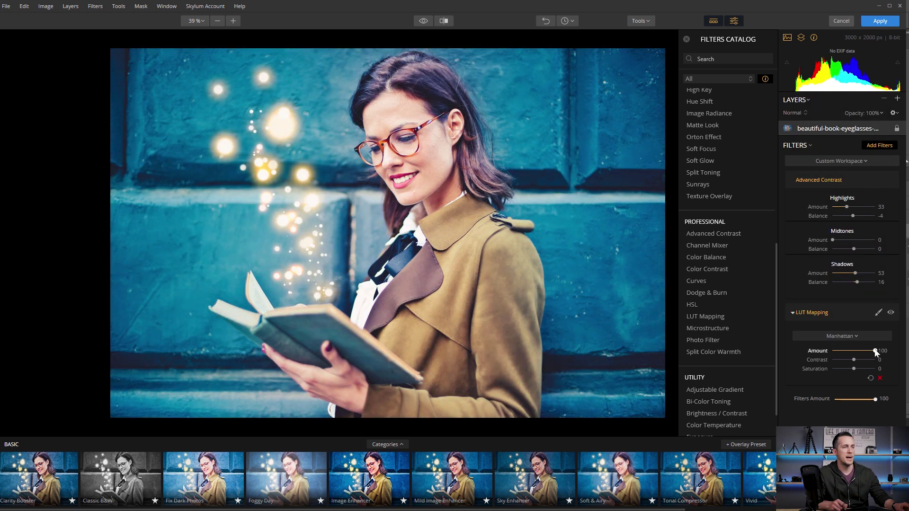
pyautogui.moveTo(859, 350); pyautogui.dragTo(867, 350)
pyautogui.moveTo(853, 360)
pyautogui.mouseDown()
pyautogui.moveTo(867, 360)
pyautogui.moveTo(842, 360)
pyautogui.moveTo(857, 359)
pyautogui.moveTo(855, 370)
pyautogui.mouseUp()
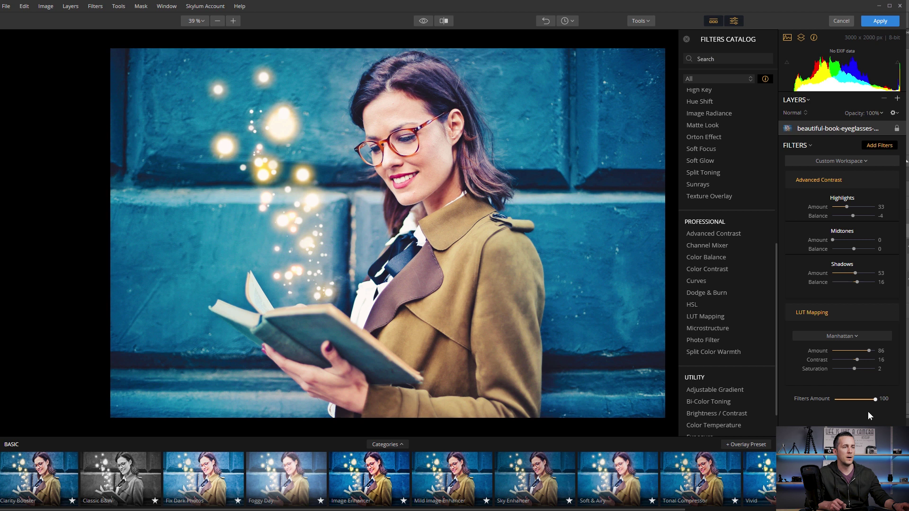
pyautogui.moveTo(869, 398)
pyautogui.mouseDown()
pyautogui.moveTo(851, 399)
pyautogui.moveTo(867, 400)
pyautogui.mouseUp()
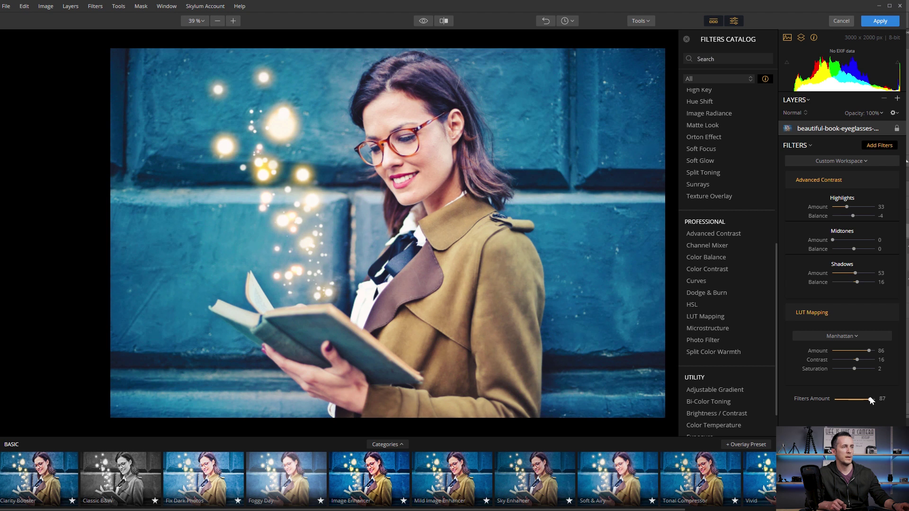
# Add a Vignette filter with an amount of about -51 and apply the Luminar edits to Layer 2.
pyautogui.moveTo(777, 277); pyautogui.dragTo(771, 154)
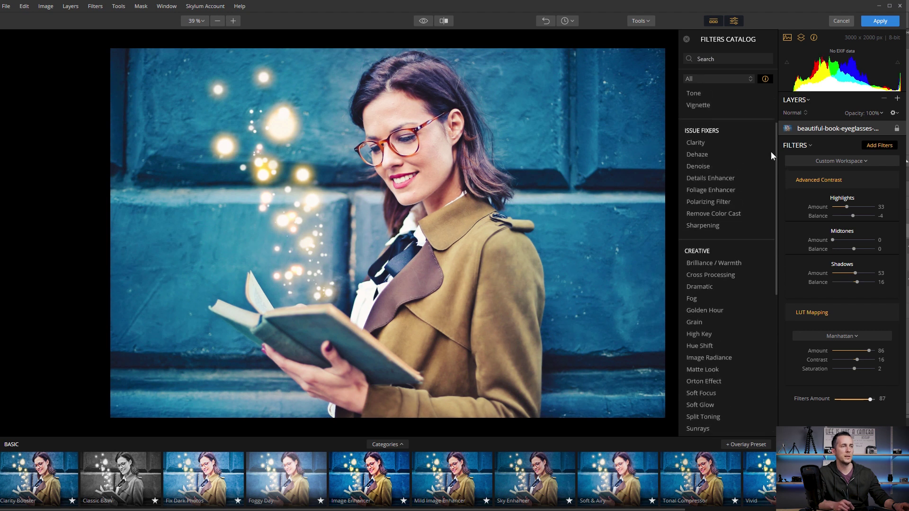
pyautogui.scroll(2, 738, 171)
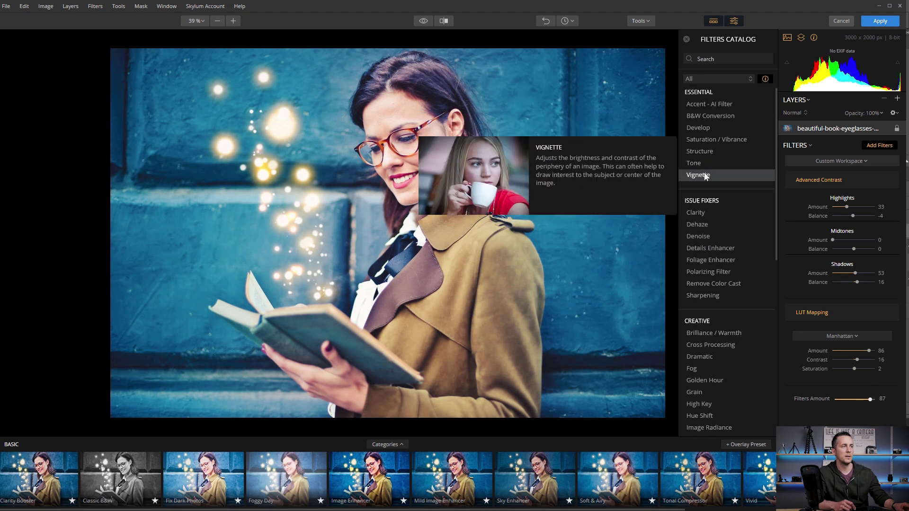
pyautogui.click(704, 176)
pyautogui.moveTo(852, 417); pyautogui.dragTo(841, 418)
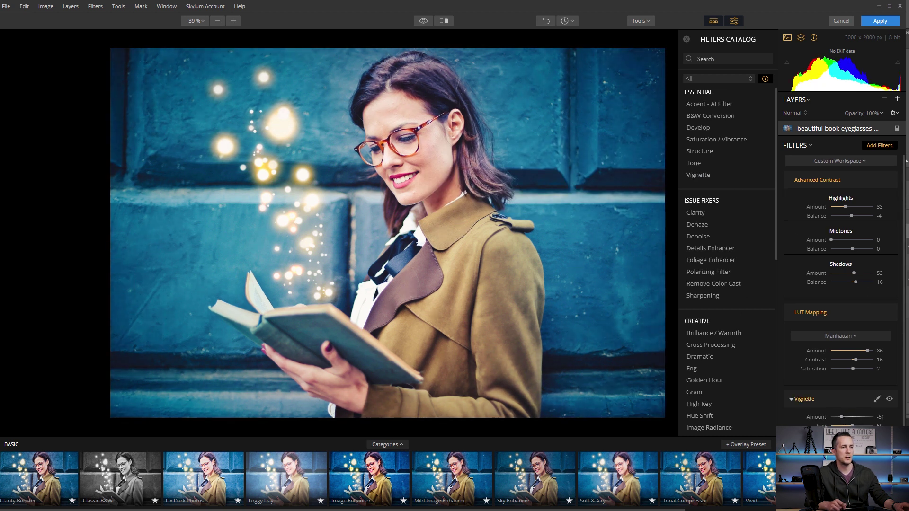
pyautogui.click(879, 21)
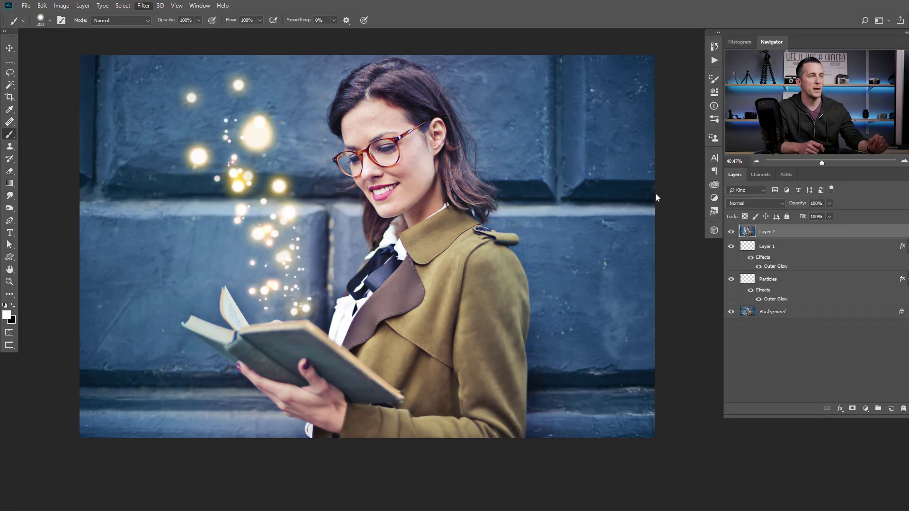
# Toggle Layer 2's visibility to compare the image with and without the Luminar edits.
pyautogui.click(731, 232)
pyautogui.click(731, 231)
pyautogui.click(732, 232)
pyautogui.click(732, 231)
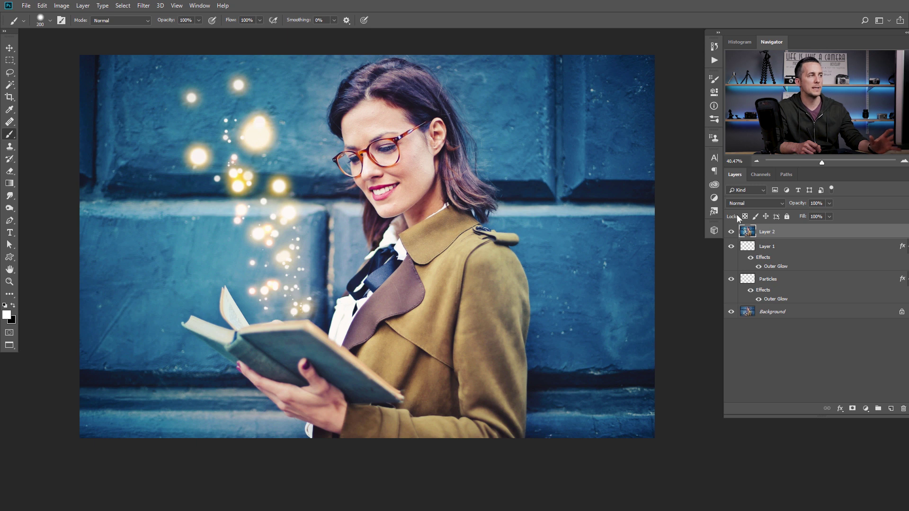
# Alternate between showing only the Background and showing all layers to compare the original photo with the finished effect.
pyautogui.keyDown('alt'); pyautogui.click(731, 312); pyautogui.keyUp('alt')
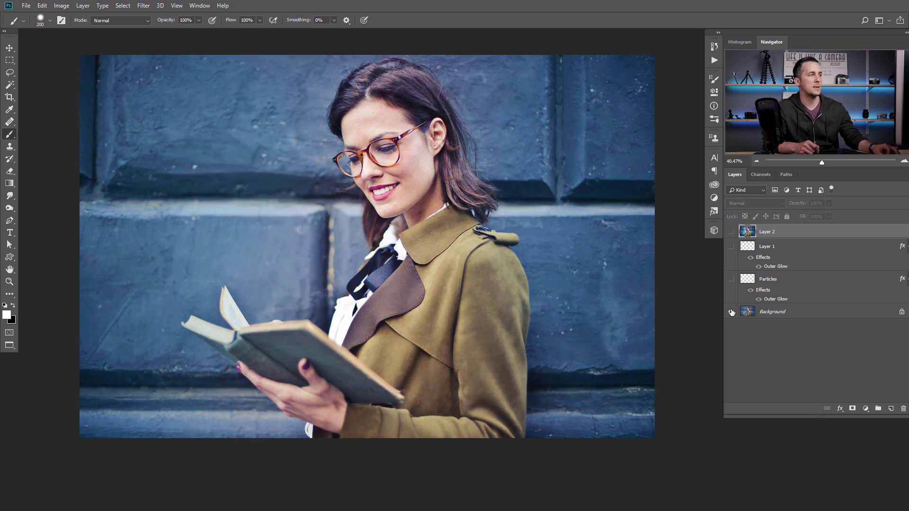
pyautogui.keyDown('alt'); pyautogui.click(731, 312); pyautogui.keyUp('alt')
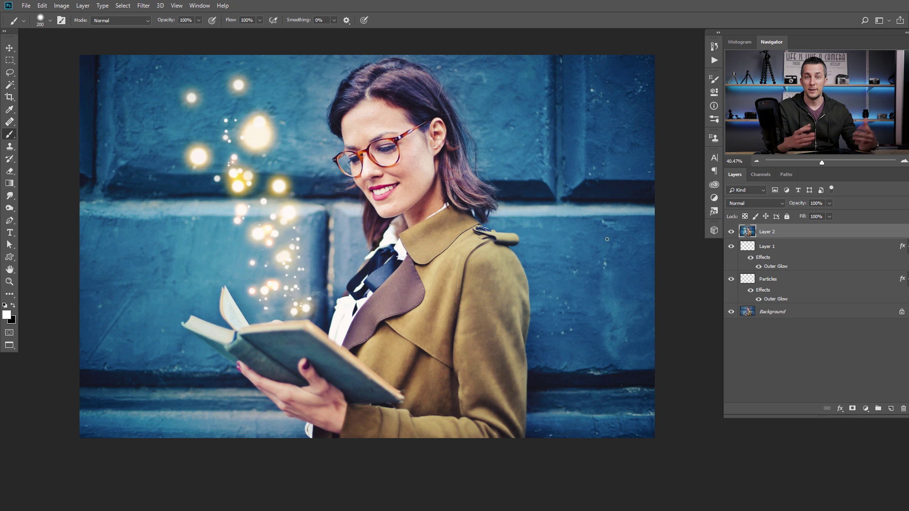
pyautogui.keyDown('alt'); pyautogui.click(732, 312); pyautogui.keyUp('alt')
pyautogui.keyDown('alt'); pyautogui.click(731, 313); pyautogui.keyUp('alt')
pyautogui.keyDown('alt'); pyautogui.click(731, 314); pyautogui.keyUp('alt')
pyautogui.keyDown('alt'); pyautogui.click(731, 316); pyautogui.keyUp('alt')
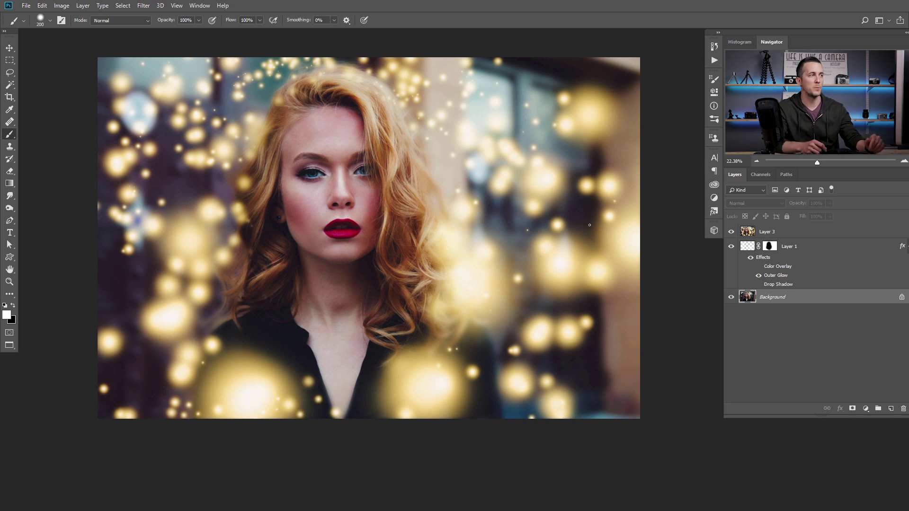
# In the portrait document, show only the Background, and bring back Layer 1 and Layer 3 one by one to review the effect.
pyautogui.keyDown('alt'); pyautogui.click(731, 298); pyautogui.keyUp('alt')
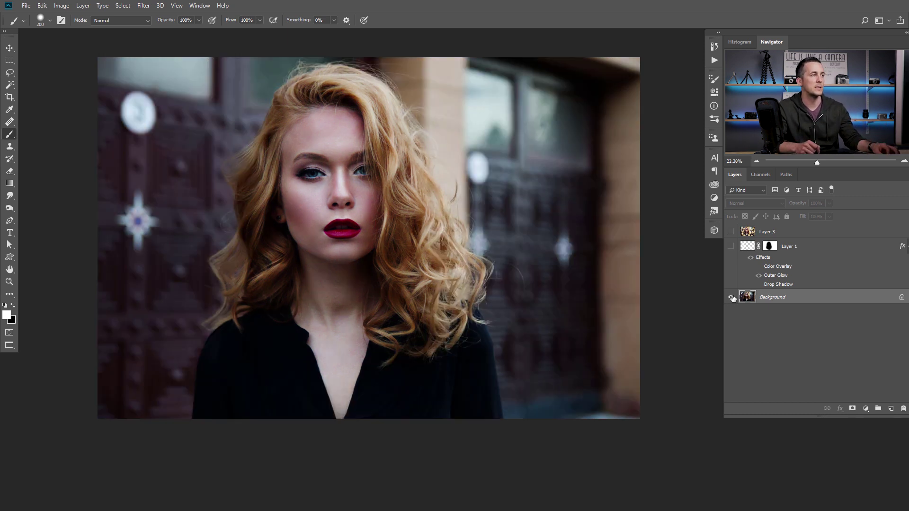
pyautogui.click(731, 247)
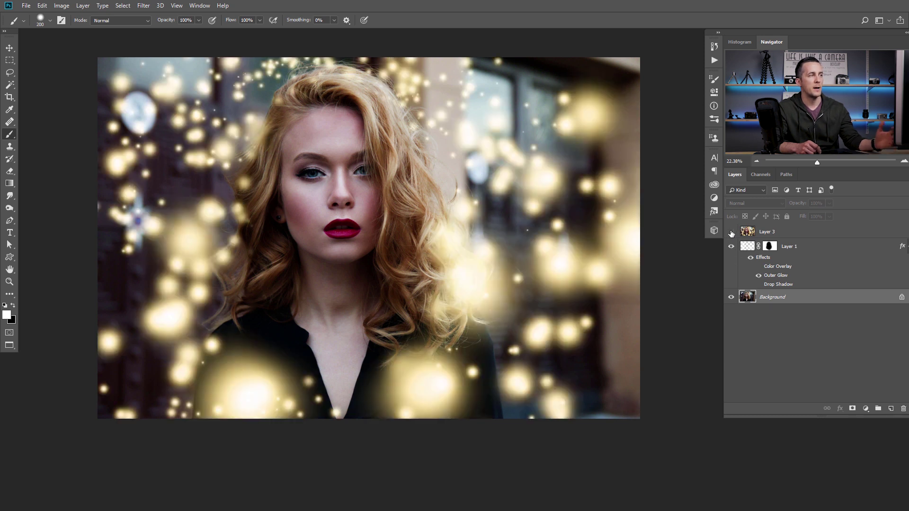
pyautogui.click(731, 232)
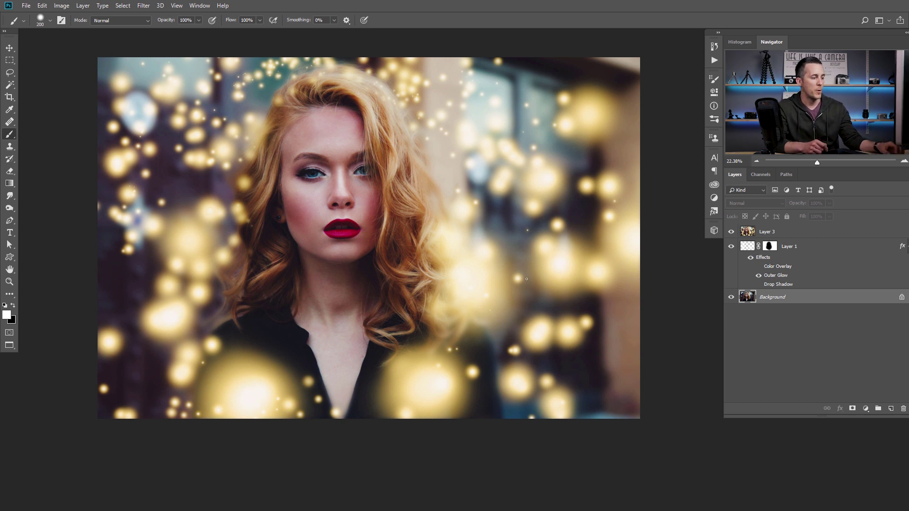
# Switch to the pocket watch document, add a new layer above Layer 0 and apply the saved Particles style to it.
pyautogui.hotkey('ctrl', 'Tab')
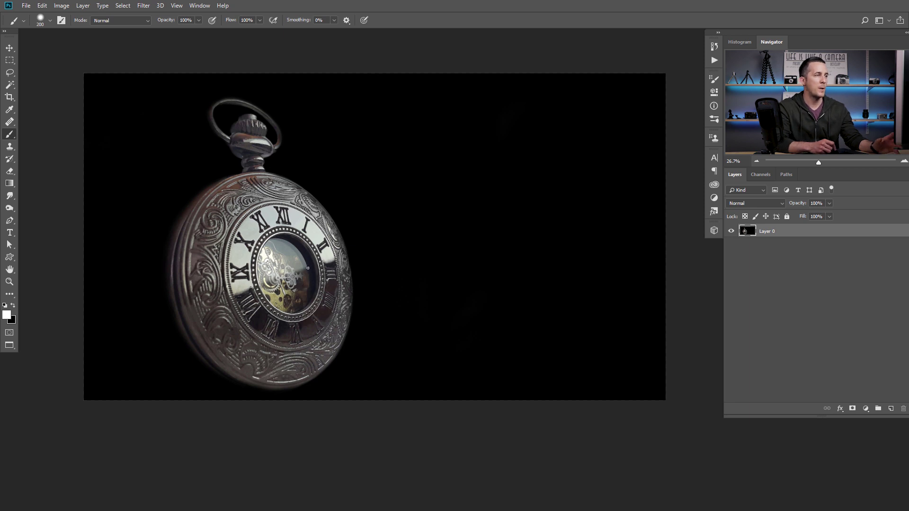
pyautogui.click(890, 408)
pyautogui.moveTo(290, 277)
pyautogui.mouseDown()
pyautogui.moveTo(321, 243)
pyautogui.moveTo(401, 239)
pyautogui.moveTo(520, 198)
pyautogui.moveTo(420, 227)
pyautogui.mouseUp()
pyautogui.hotkey('ctrl', 'z')
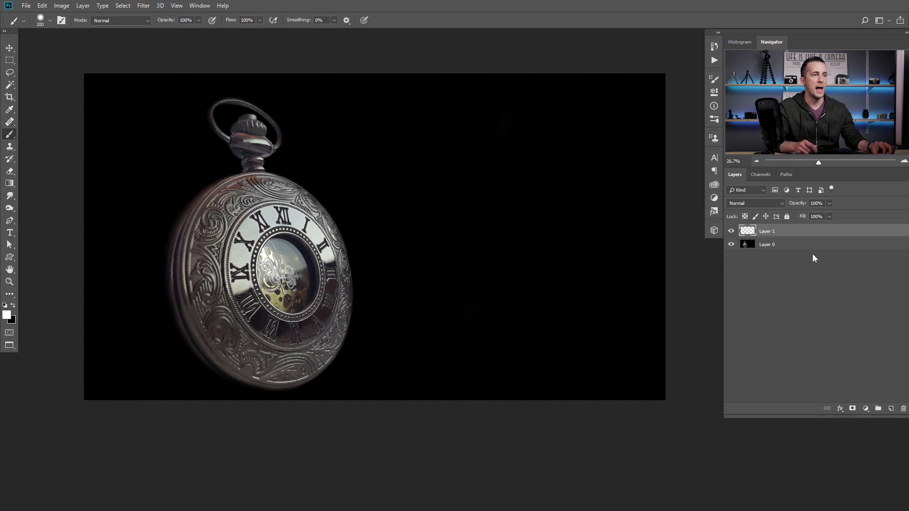
pyautogui.click(713, 212)
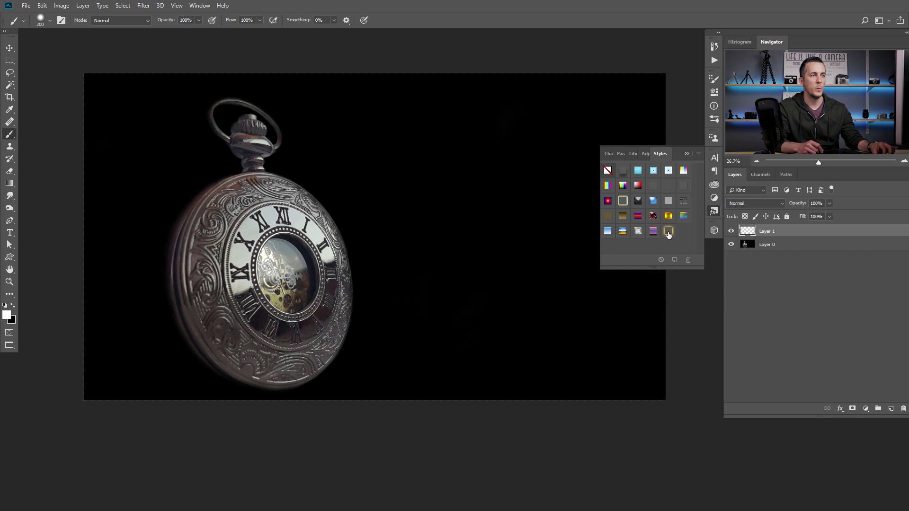
pyautogui.moveTo(669, 232); pyautogui.dragTo(750, 233)
pyautogui.click(687, 155)
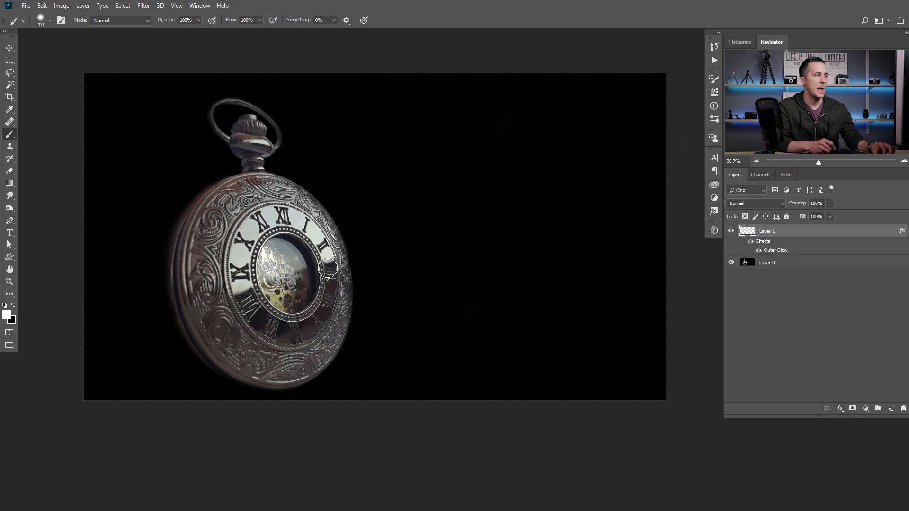
# Paint large and small white particles on Layer 1, streaming from the watch face to the canvas's upper-right corner, and compare with the layer hidden.
pyautogui.moveTo(266, 244)
pyautogui.mouseDown()
pyautogui.moveTo(293, 297)
pyautogui.moveTo(287, 239)
pyautogui.moveTo(267, 312)
pyautogui.moveTo(303, 249)
pyautogui.moveTo(357, 260)
pyautogui.moveTo(528, 182)
pyautogui.moveTo(492, 193)
pyautogui.mouseUp()
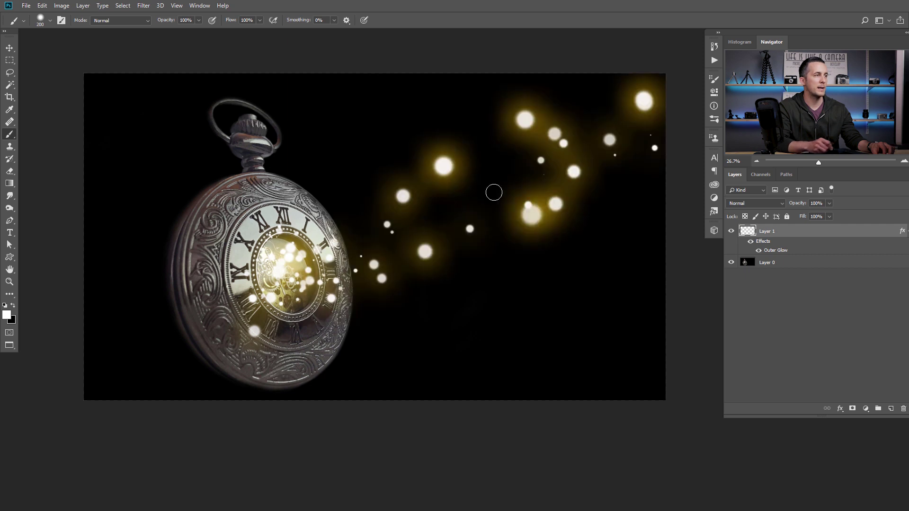
pyautogui.moveTo(438, 211); pyautogui.dragTo(560, 145)
pyautogui.moveTo(355, 250); pyautogui.dragTo(556, 143)
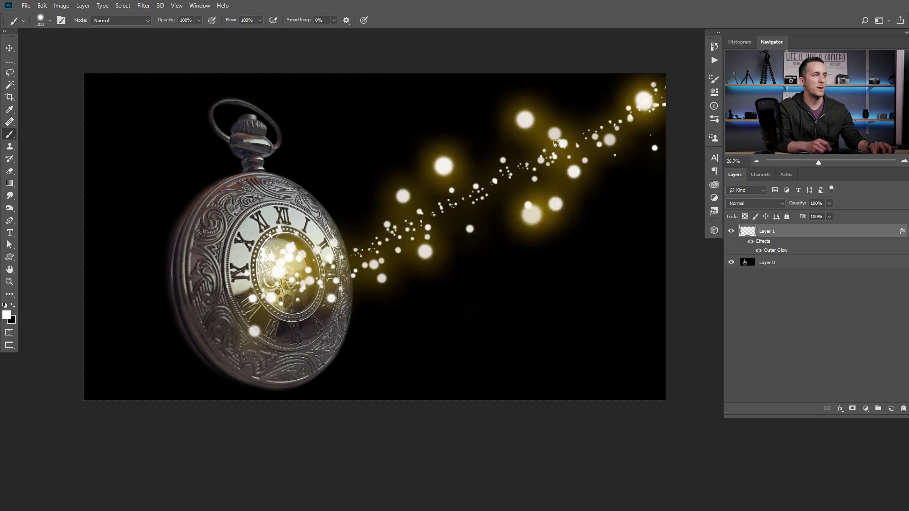
pyautogui.moveTo(372, 259); pyautogui.dragTo(634, 102)
pyautogui.moveTo(359, 251); pyautogui.dragTo(658, 89)
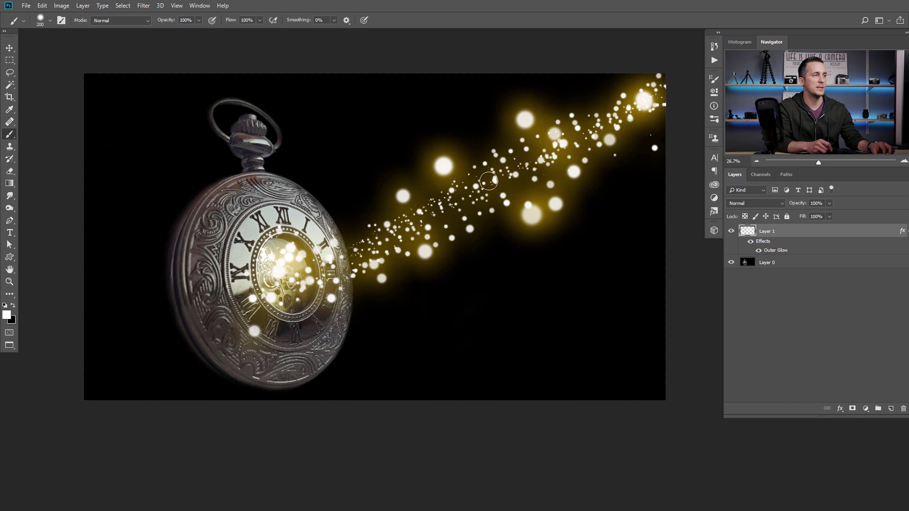
pyautogui.moveTo(375, 252); pyautogui.dragTo(635, 95)
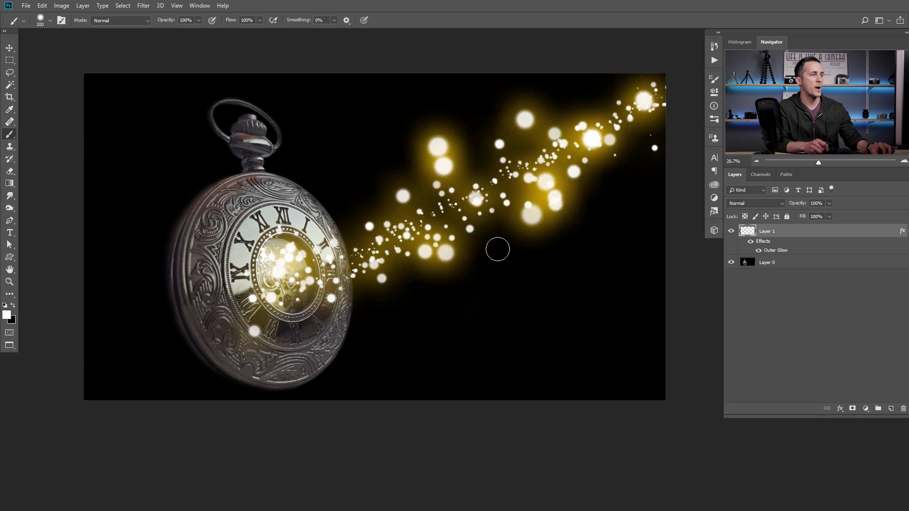
pyautogui.click(732, 231)
pyautogui.click(732, 231)
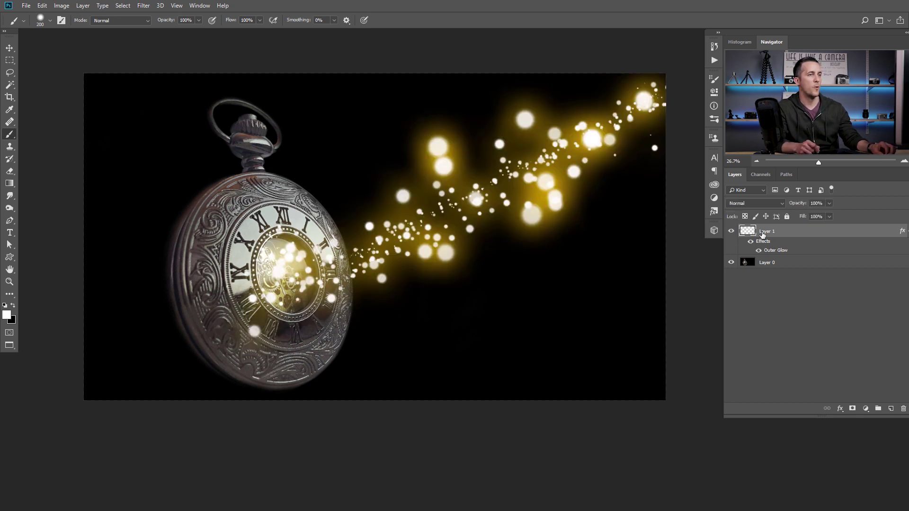
# Try the Color Dodge and Overlay blend modes for Layer 1's Outer Glow, and return it to Screen.
pyautogui.doubleClick(775, 250)
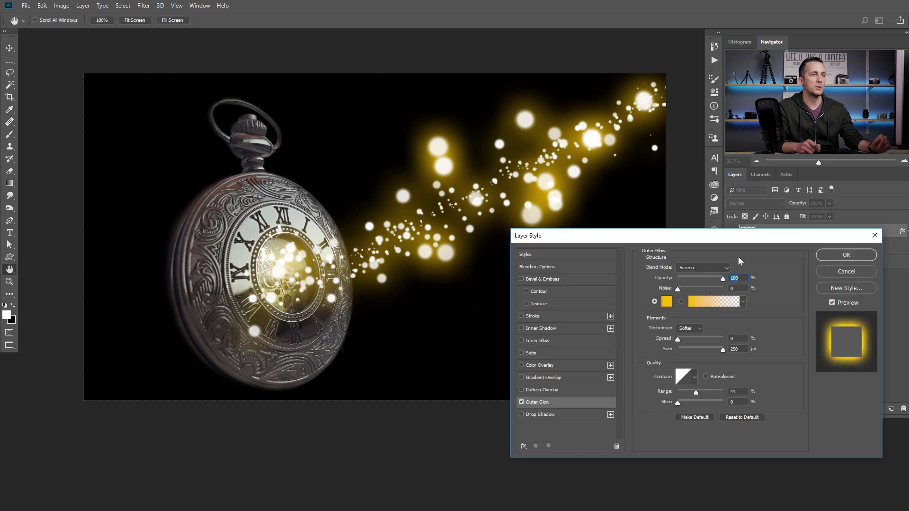
pyautogui.click(694, 269)
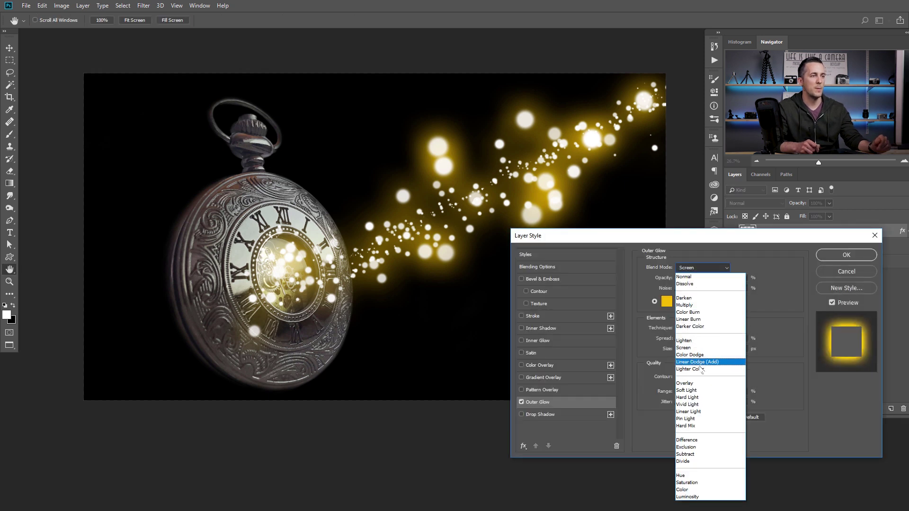
pyautogui.click(700, 355)
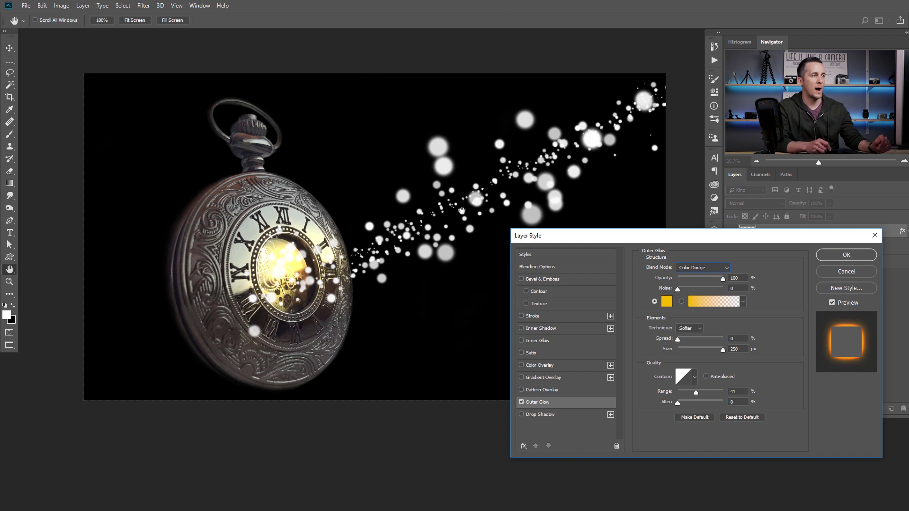
pyautogui.click(709, 266)
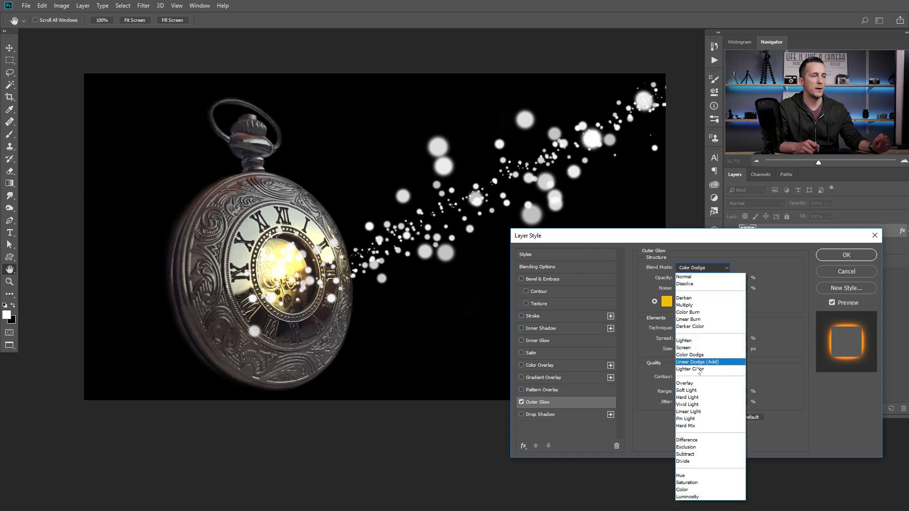
pyautogui.click(691, 379)
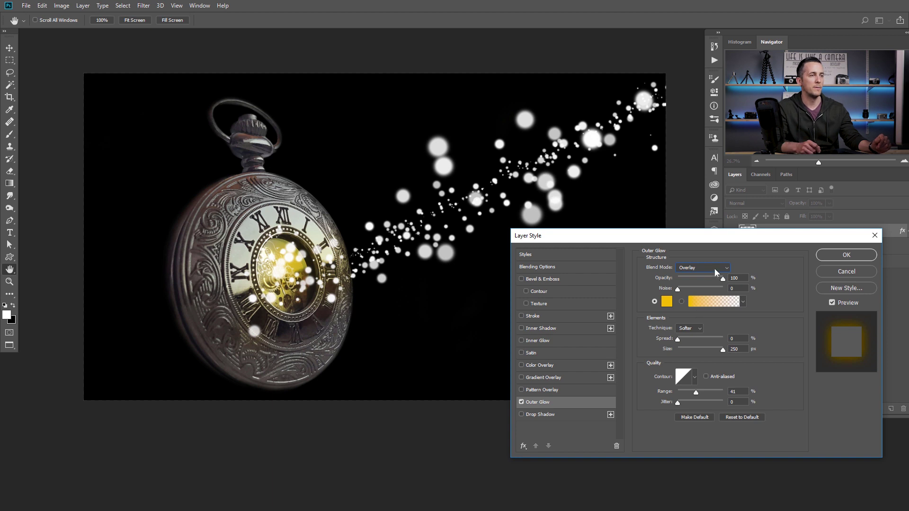
pyautogui.click(714, 269)
pyautogui.click(693, 348)
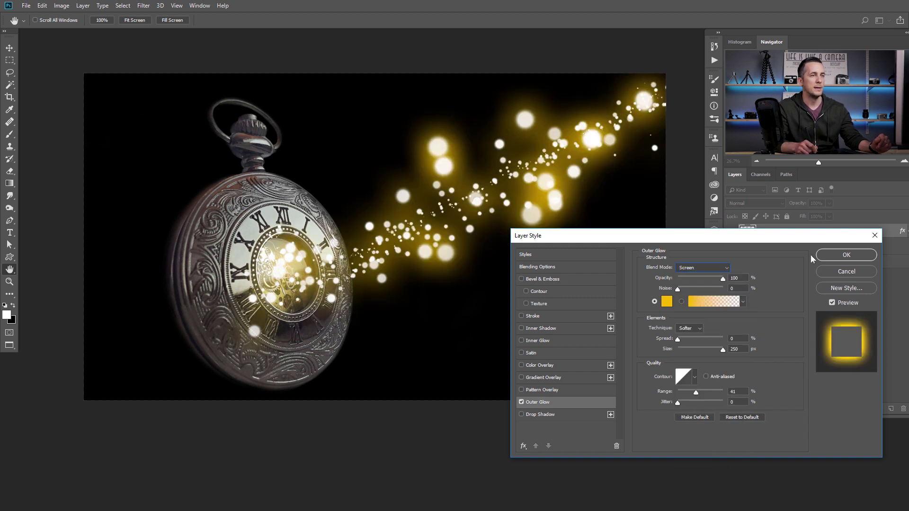
pyautogui.click(827, 253)
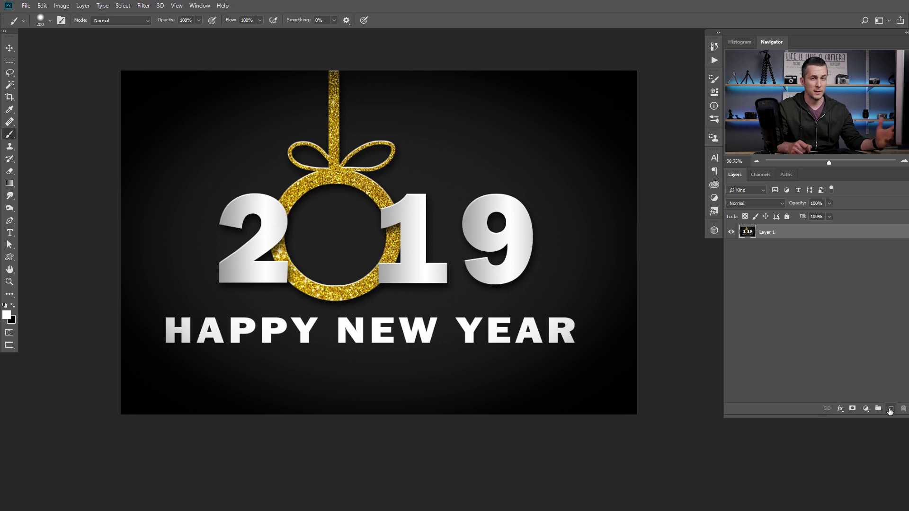
# In the 2019 New Year document, add a new layer and paint small 30 px white particles along the gold ribbon and ring.
pyautogui.click(889, 410)
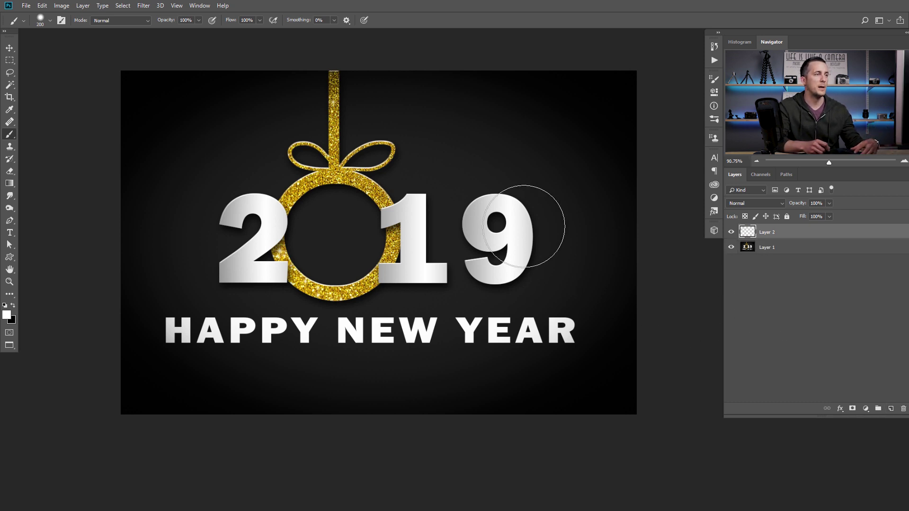
pyautogui.press('[')
pyautogui.press('[')
pyautogui.press('[')
pyautogui.press('[')
pyautogui.press('[')
pyautogui.press('[')
pyautogui.press('[')
pyautogui.press('[')
pyautogui.press('[')
pyautogui.press('[')
pyautogui.press('[')
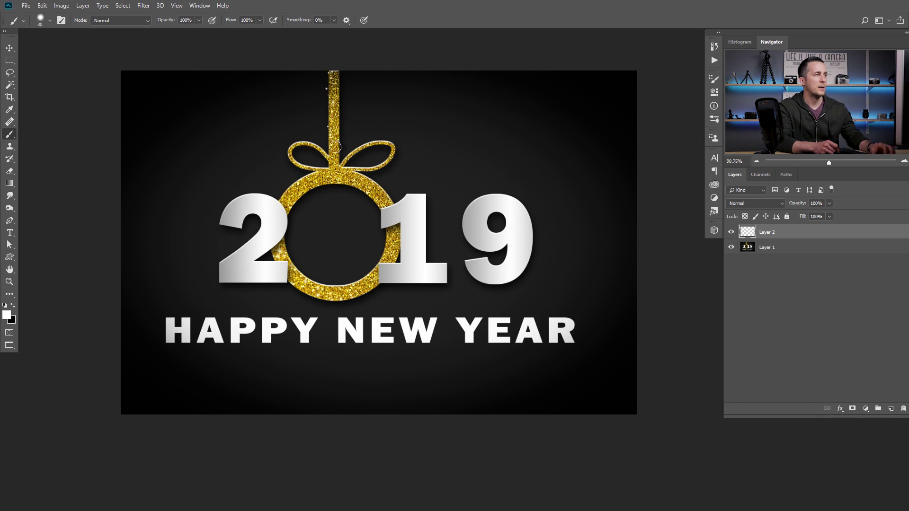
pyautogui.moveTo(299, 283)
pyautogui.mouseDown()
pyautogui.moveTo(373, 286)
pyautogui.moveTo(395, 248)
pyautogui.moveTo(389, 206)
pyautogui.moveTo(347, 176)
pyautogui.moveTo(336, 147)
pyautogui.moveTo(335, 85)
pyautogui.mouseUp()
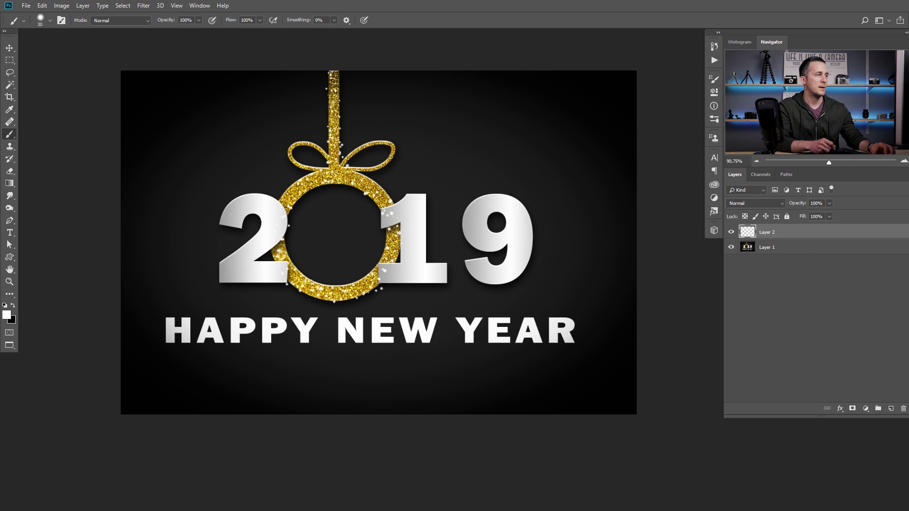
# Apply the saved Particles style to Layer 2 and reduce its Outer Glow size to about 6 px.
pyautogui.click(713, 211)
pyautogui.click(668, 231)
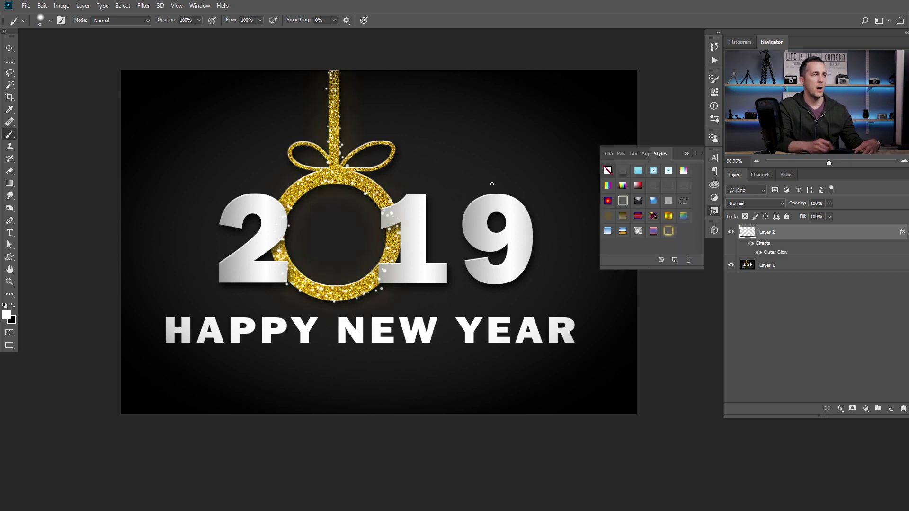
pyautogui.doubleClick(769, 259)
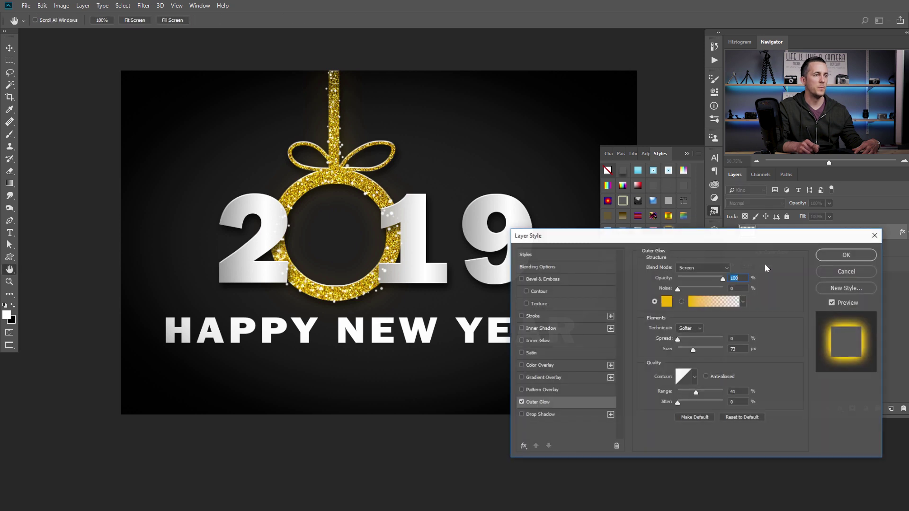
pyautogui.moveTo(697, 348); pyautogui.dragTo(681, 351)
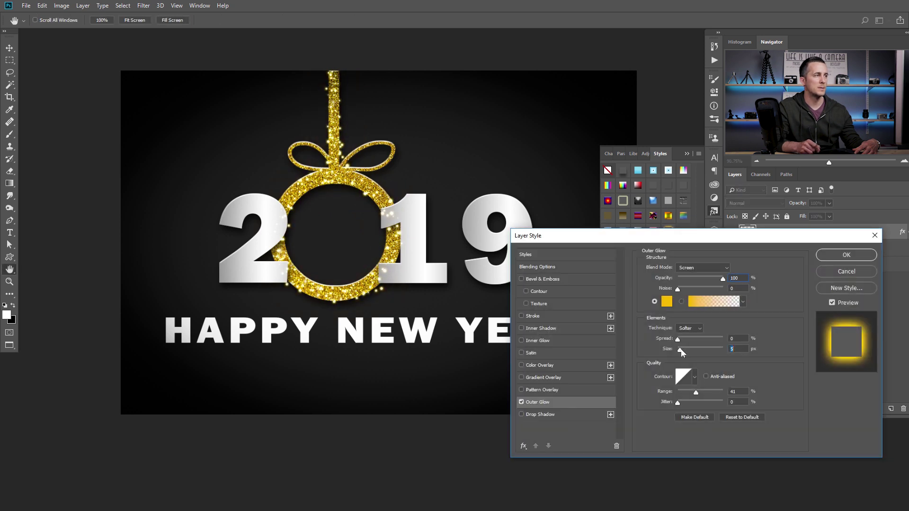
pyautogui.click(846, 255)
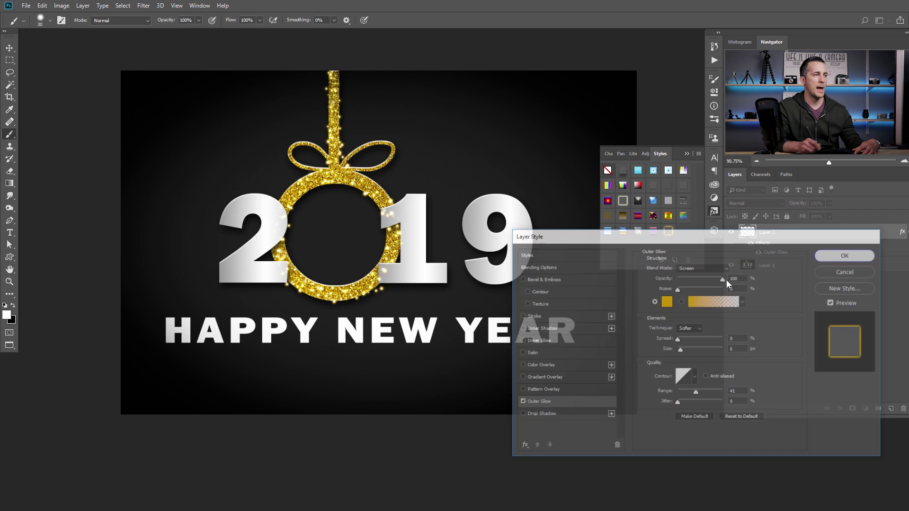
# Paint a wavy trail of small particles across the full canvas width below the HAPPY NEW YEAR text.
pyautogui.moveTo(99, 404); pyautogui.dragTo(641, 354)
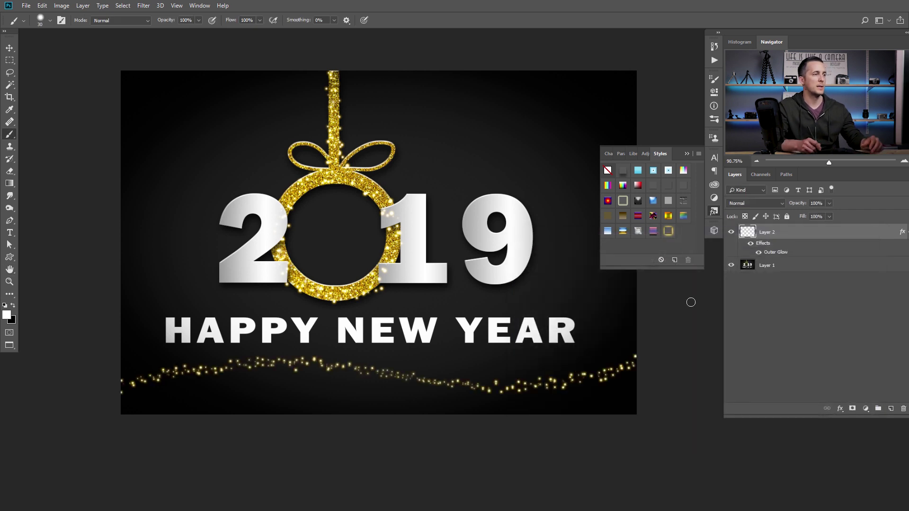
pyautogui.moveTo(558, 73); pyautogui.dragTo(616, 113)
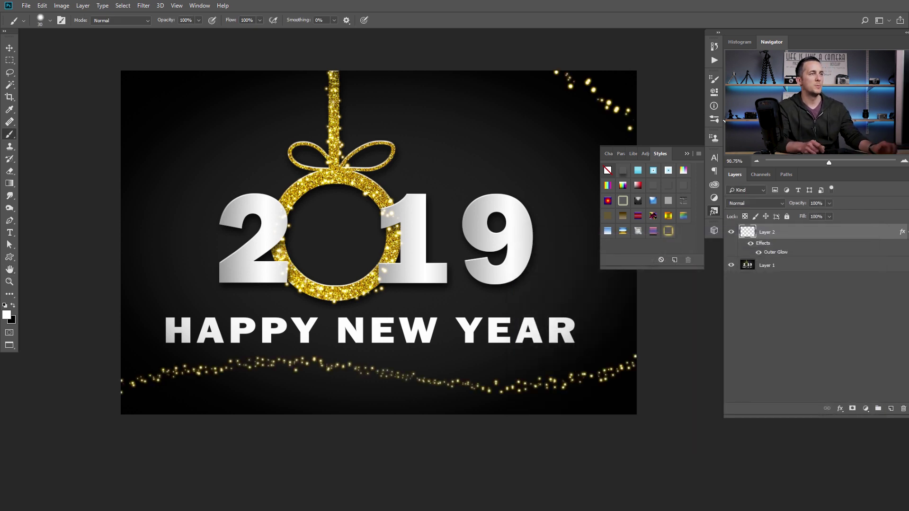
pyautogui.hotkey('ctrl', 'z')
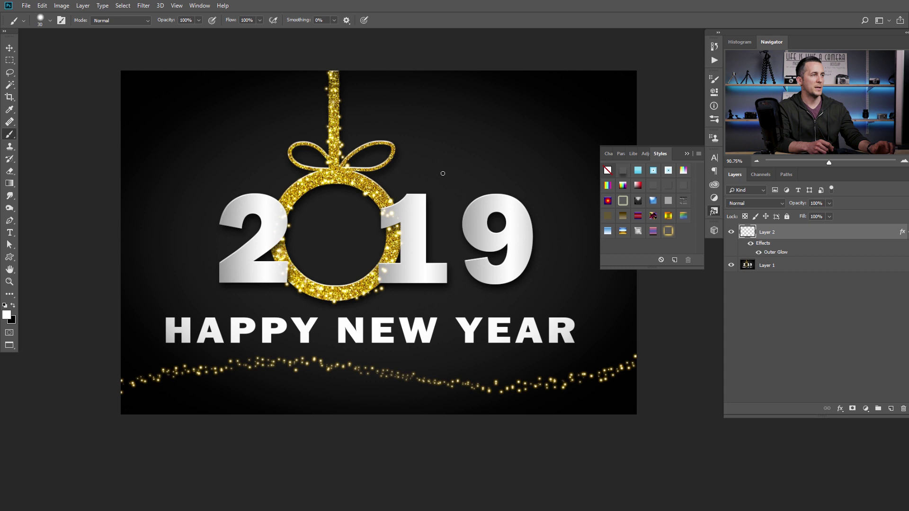
pyautogui.click(687, 153)
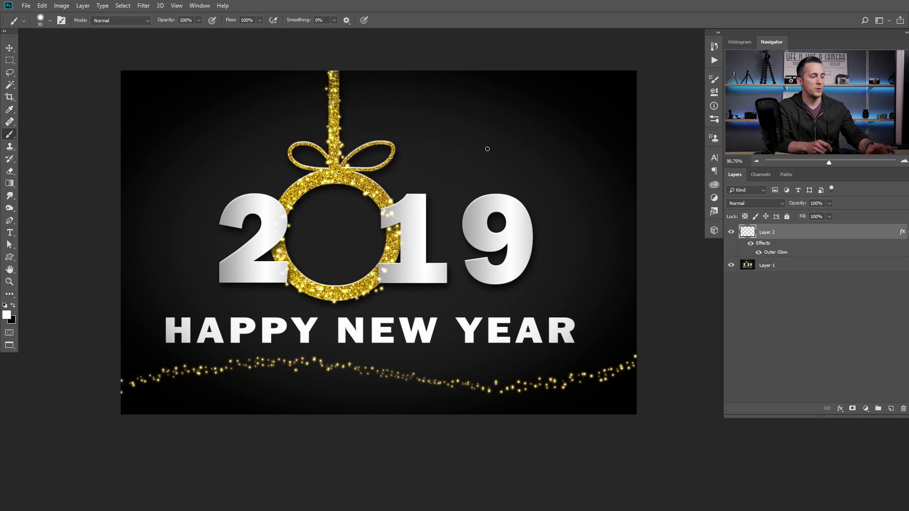
# Set the brush's Spacing to 76% and its Scatter to 167%.
pyautogui.press('F5')
pyautogui.click(555, 106)
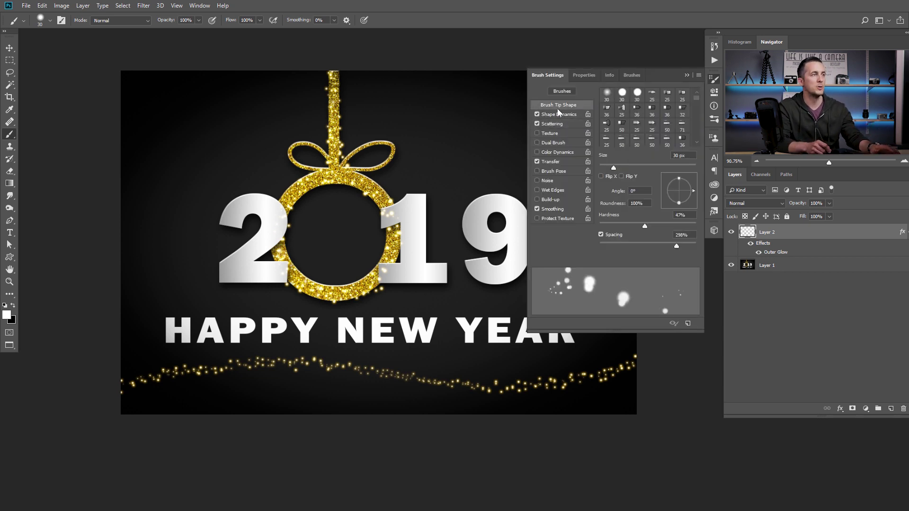
pyautogui.moveTo(671, 246); pyautogui.dragTo(637, 249)
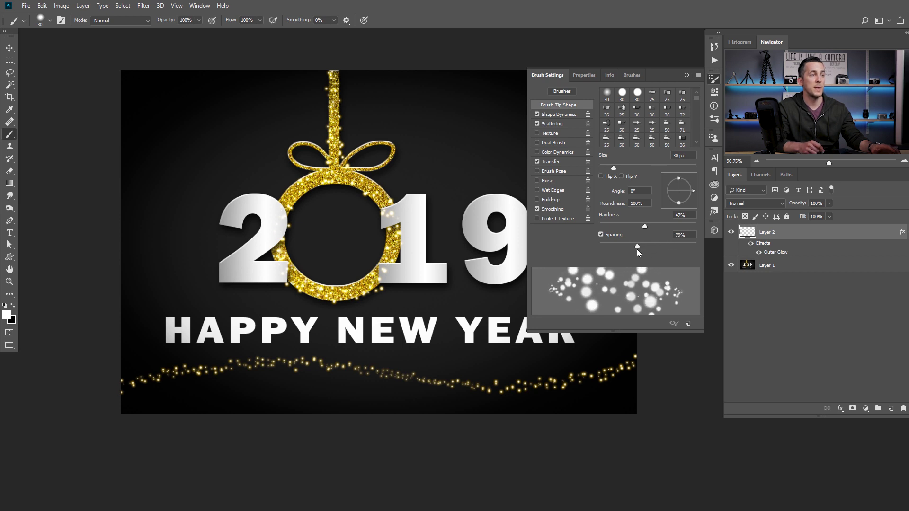
pyautogui.click(551, 123)
pyautogui.moveTo(652, 98); pyautogui.dragTo(616, 101)
# Write the word "Love" in particles on Layer 2, in the dark area above the digits 1 and 9.
pyautogui.moveTo(446, 79)
pyautogui.mouseDown()
pyautogui.moveTo(460, 137)
pyautogui.moveTo(489, 111)
pyautogui.moveTo(523, 142)
pyautogui.moveTo(528, 125)
pyautogui.moveTo(570, 152)
pyautogui.mouseUp()
pyautogui.click(687, 75)
pyautogui.hotkey('ctrl', 'z')
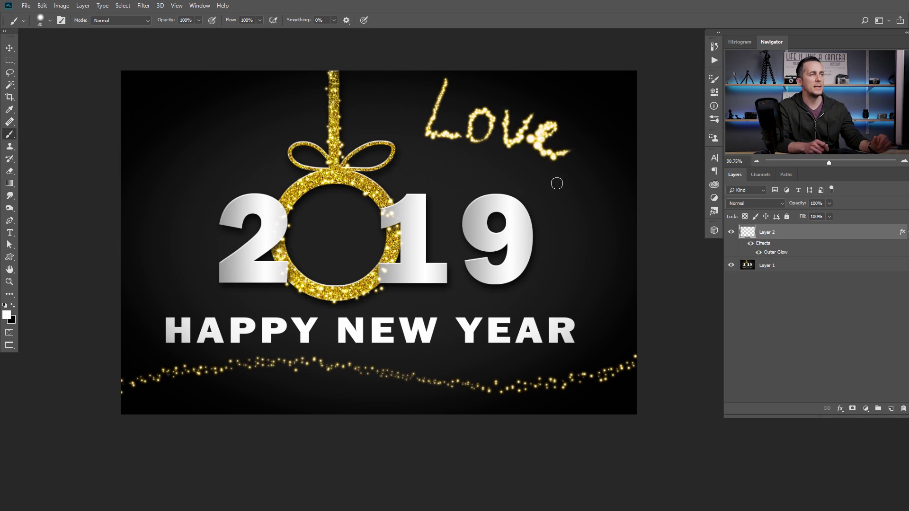
# Increase the brush's Scatter slightly, paint a test stroke above the digit 2 and undo it.
pyautogui.press('F5')
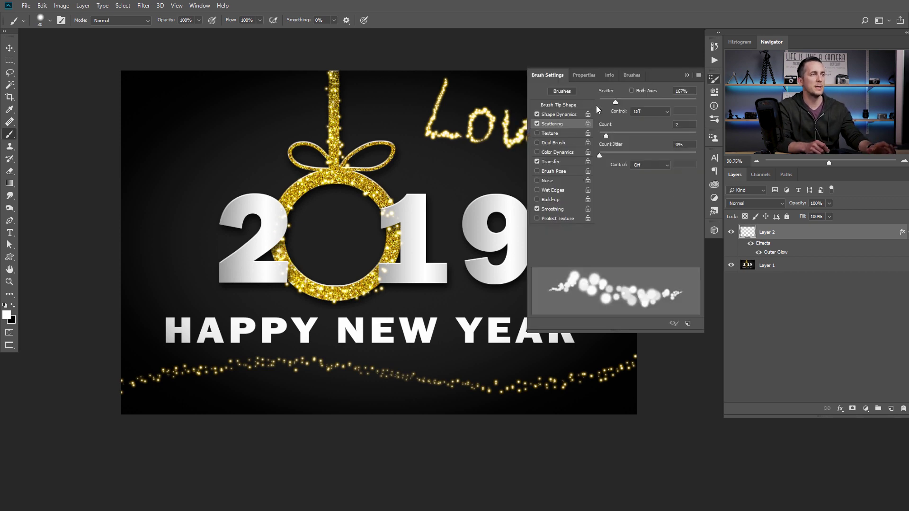
pyautogui.moveTo(618, 102); pyautogui.dragTo(627, 102)
pyautogui.click(563, 106)
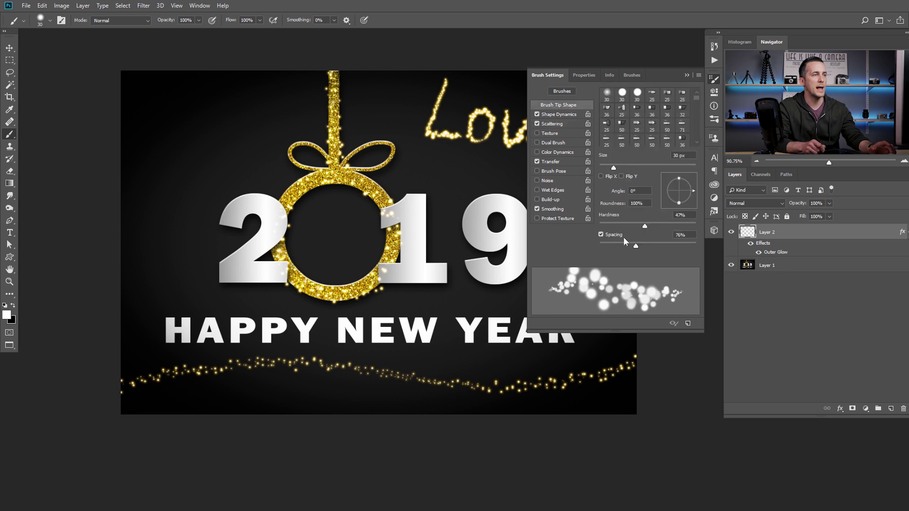
pyautogui.click(687, 75)
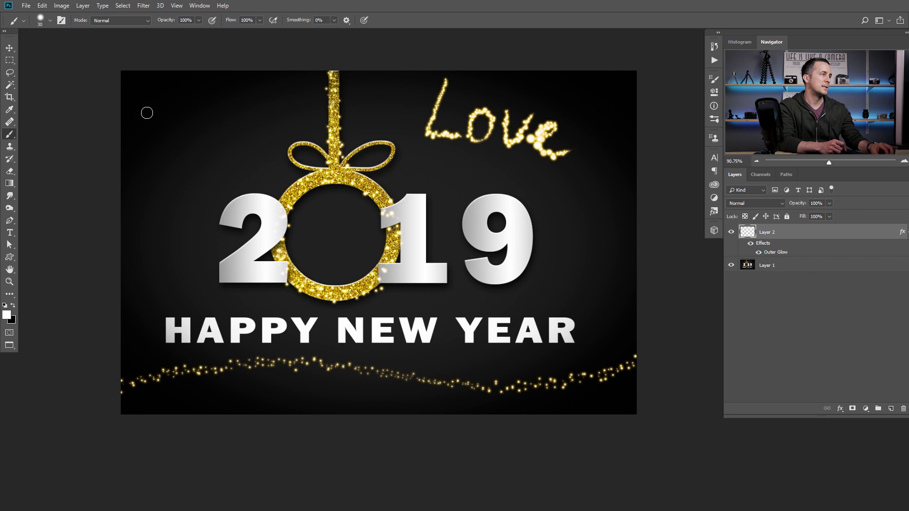
pyautogui.moveTo(189, 161)
pyautogui.mouseDown()
pyautogui.moveTo(202, 94)
pyautogui.moveTo(213, 159)
pyautogui.moveTo(158, 135)
pyautogui.moveTo(213, 98)
pyautogui.moveTo(209, 165)
pyautogui.mouseUp()
pyautogui.hotkey('ctrl', 'z')
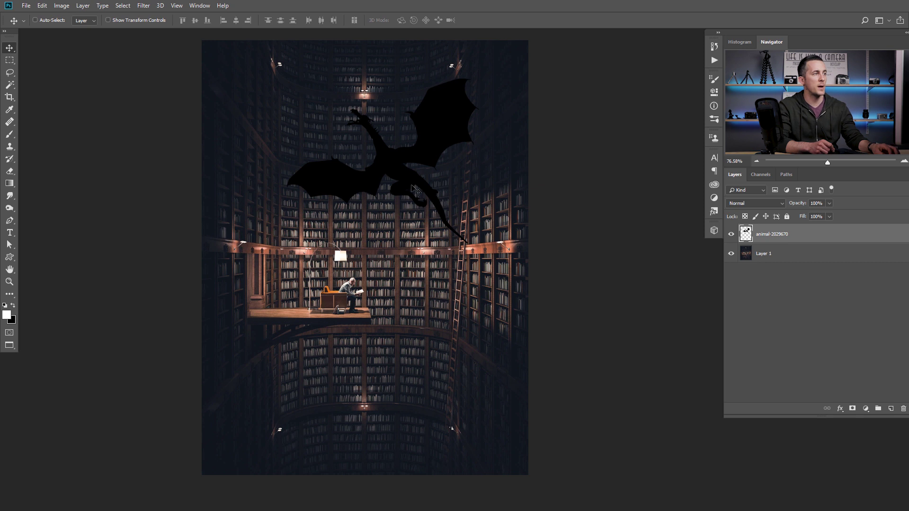
# In the library document, nudge the dragon silhouette and fill Layer 2 beneath it with red (f90000).
pyautogui.moveTo(411, 185)
pyautogui.mouseDown()
pyautogui.moveTo(408, 208)
pyautogui.moveTo(420, 195)
pyautogui.mouseUp()
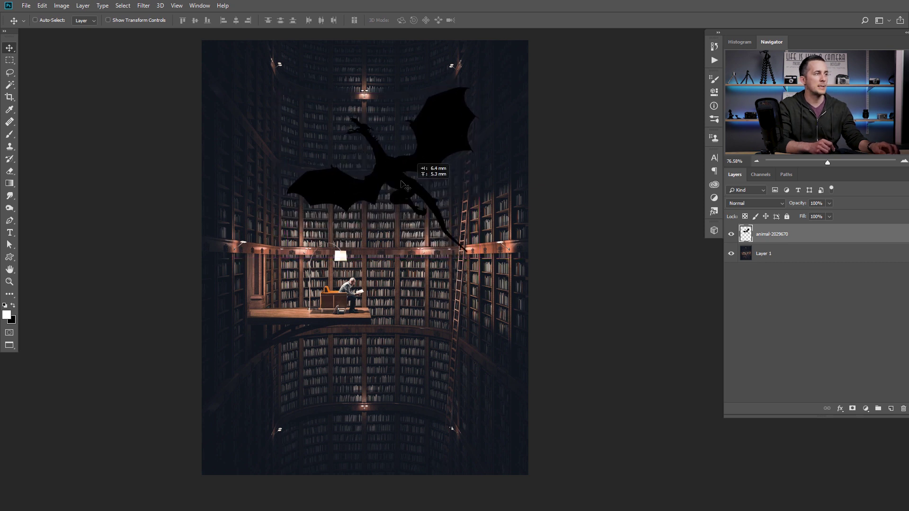
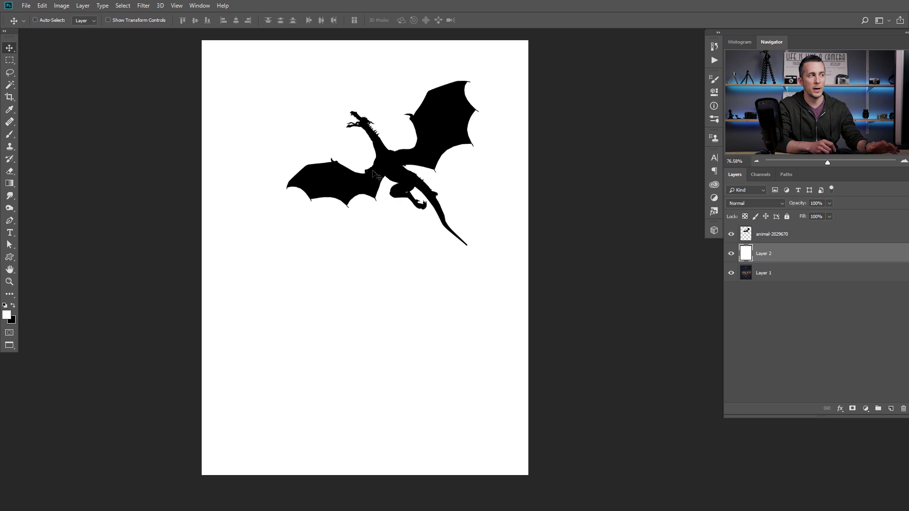
pyautogui.click(7, 314)
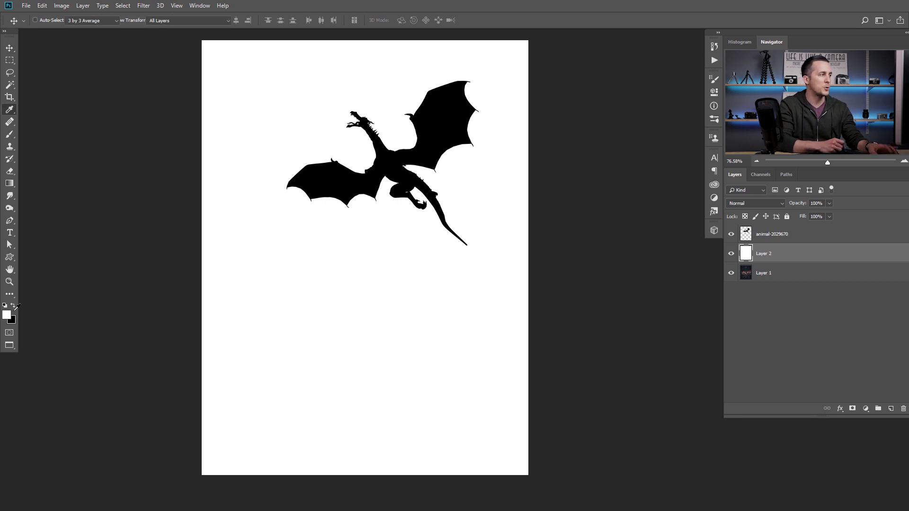
pyautogui.write('ff0000')
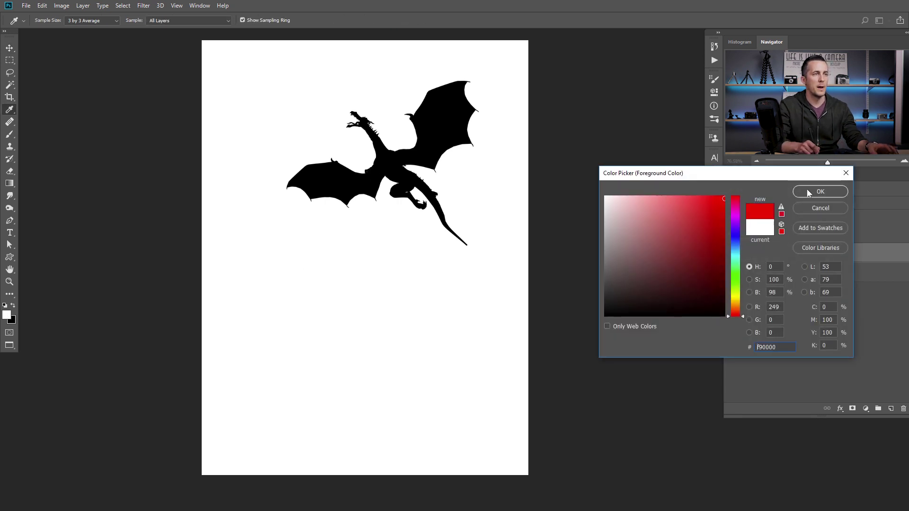
pyautogui.click(809, 191)
pyautogui.hotkey('alt', 'BackSpace')
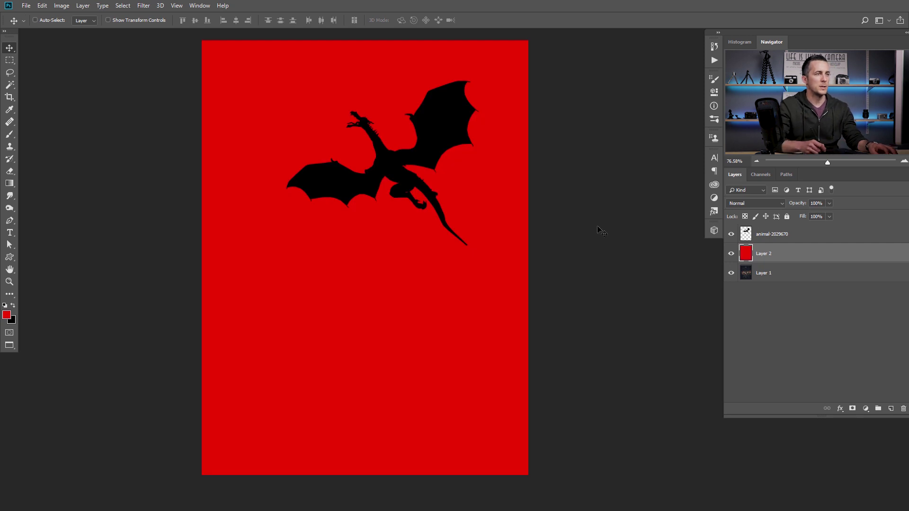
# Apply the Find Edges filter to the dragon layer animal-2029670.
pyautogui.click(744, 235)
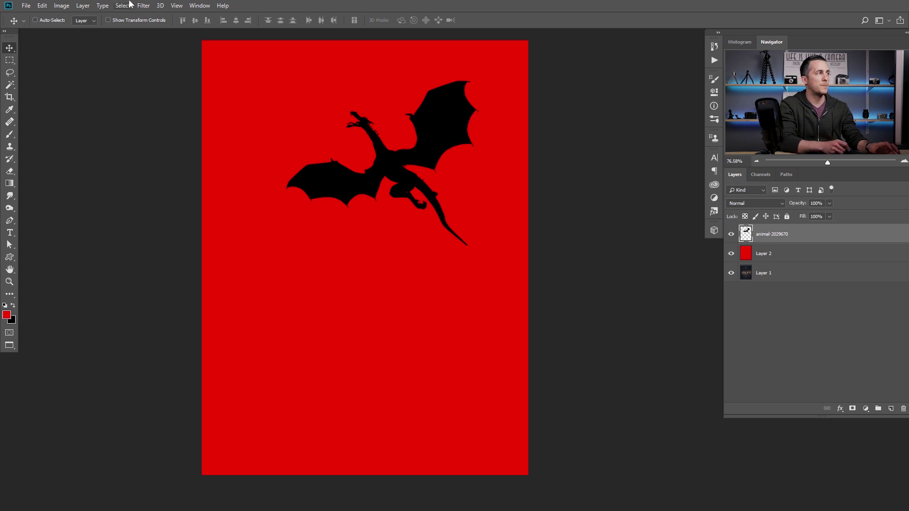
pyautogui.click(143, 5)
pyautogui.moveTo(167, 178)
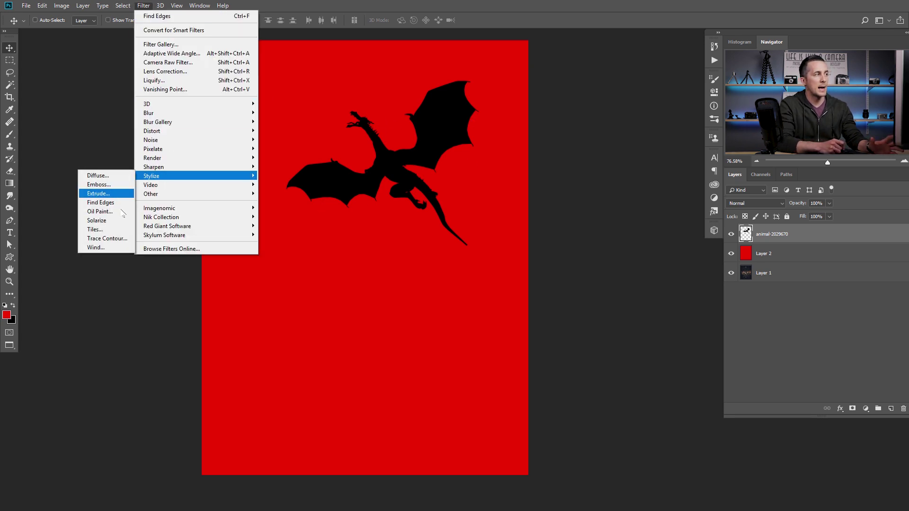
pyautogui.click(111, 204)
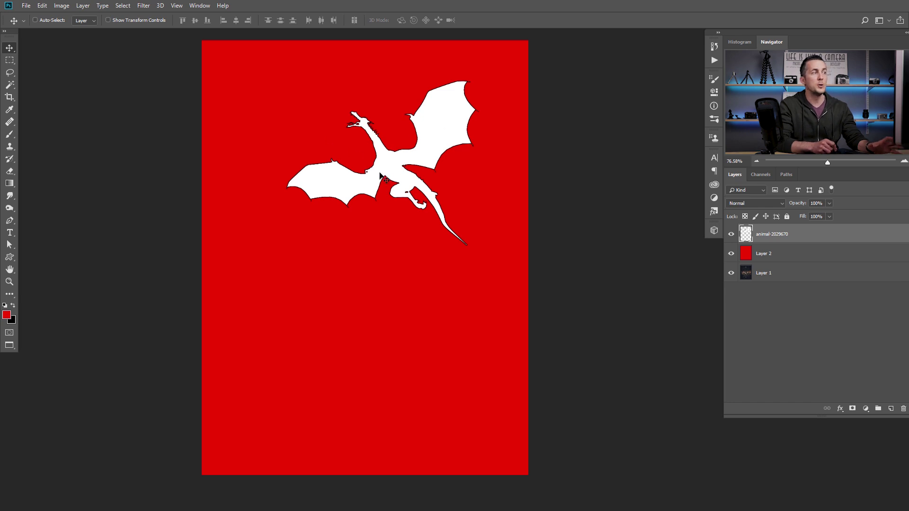
# Select the white interior of the dragon with Color Range, sampling the white and setting Fuzziness to 93.
pyautogui.click(123, 5)
pyautogui.click(150, 100)
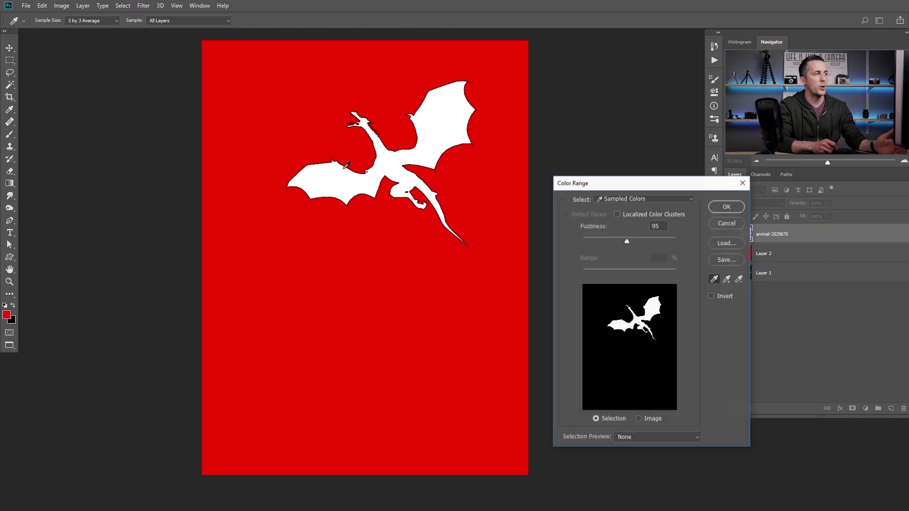
pyautogui.click(341, 176)
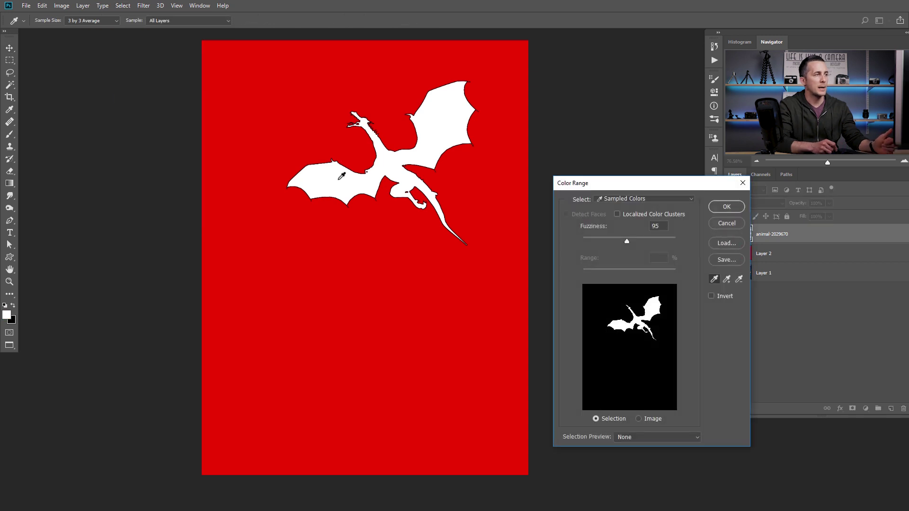
pyautogui.click(472, 205)
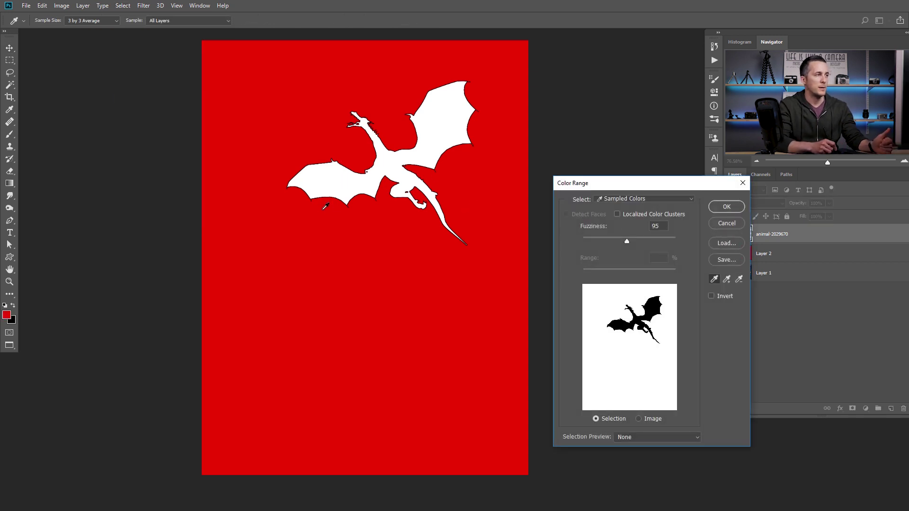
pyautogui.click(337, 180)
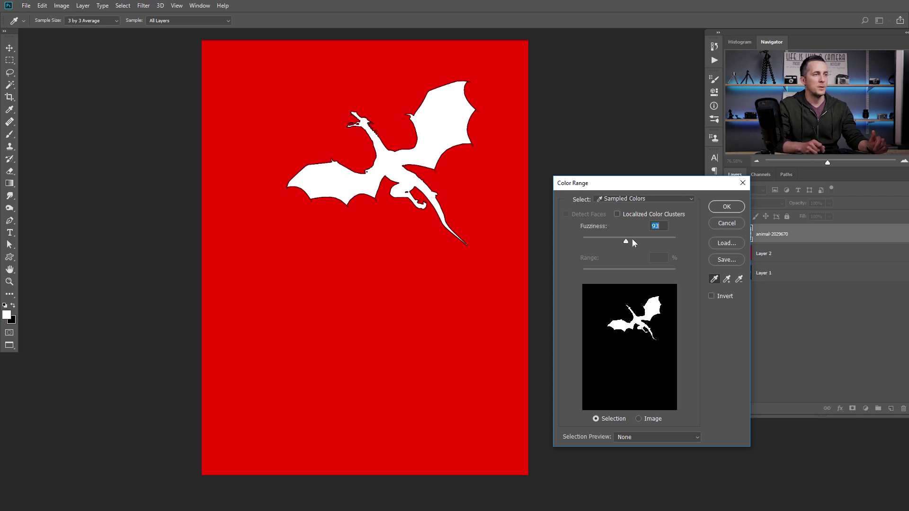
pyautogui.click(722, 205)
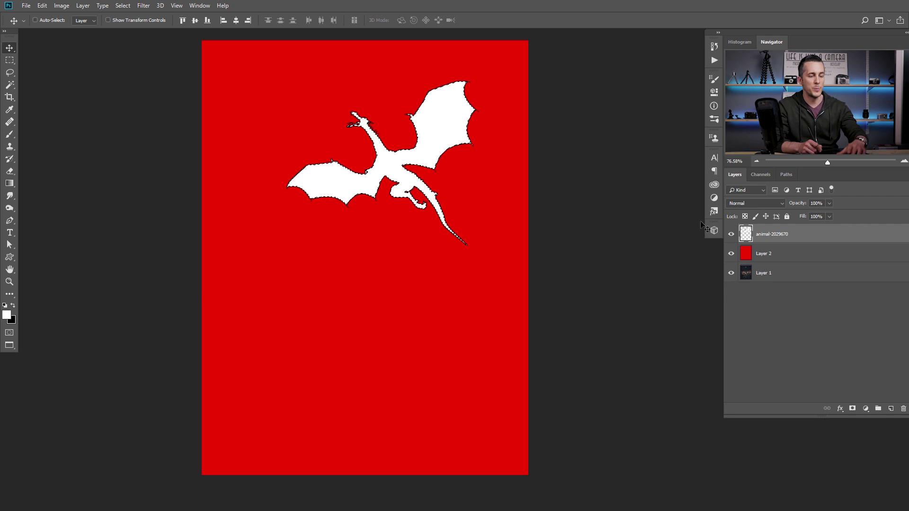
# Delete the selected white fill from the dragon layer and deselect, leaving the thin outline.
pyautogui.press('Delete')
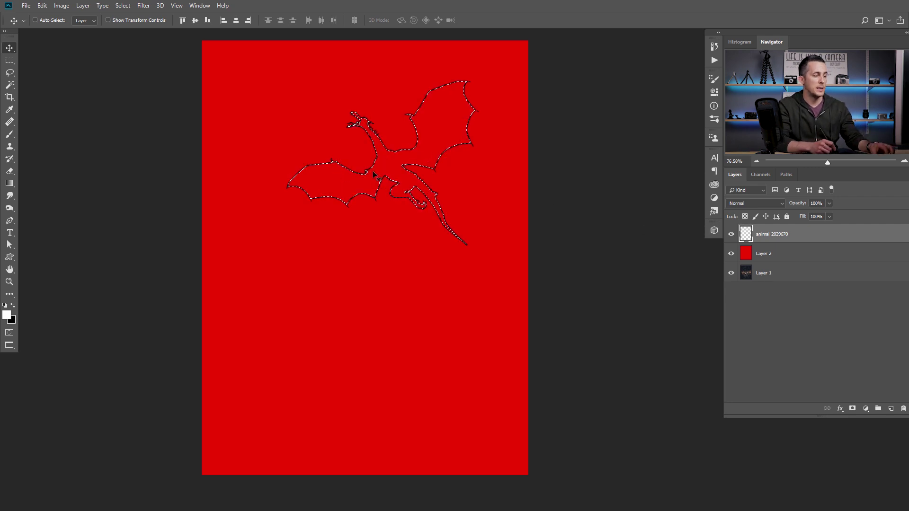
pyautogui.press('ctrl')
pyautogui.hotkey('ctrl', 'd')
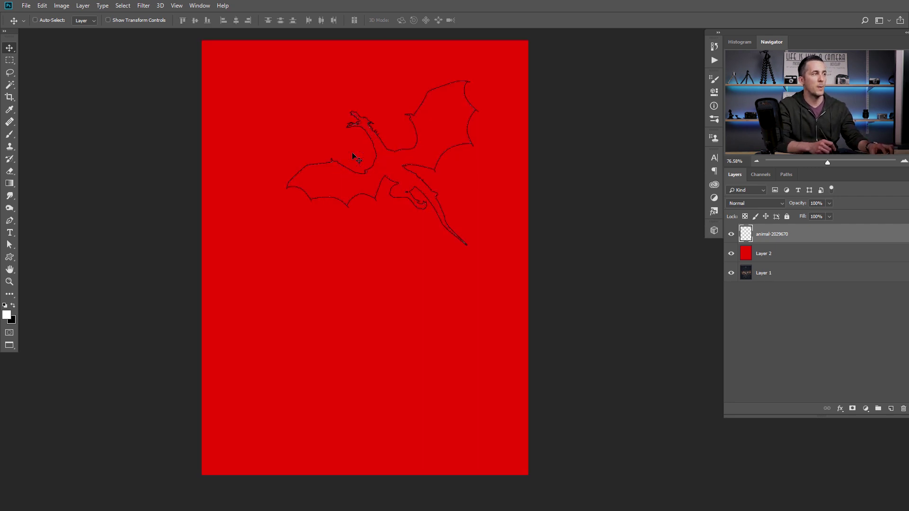
# Move the dragon outline slightly downward and hide the red Layer 2.
pyautogui.moveTo(410, 216); pyautogui.dragTo(374, 110)
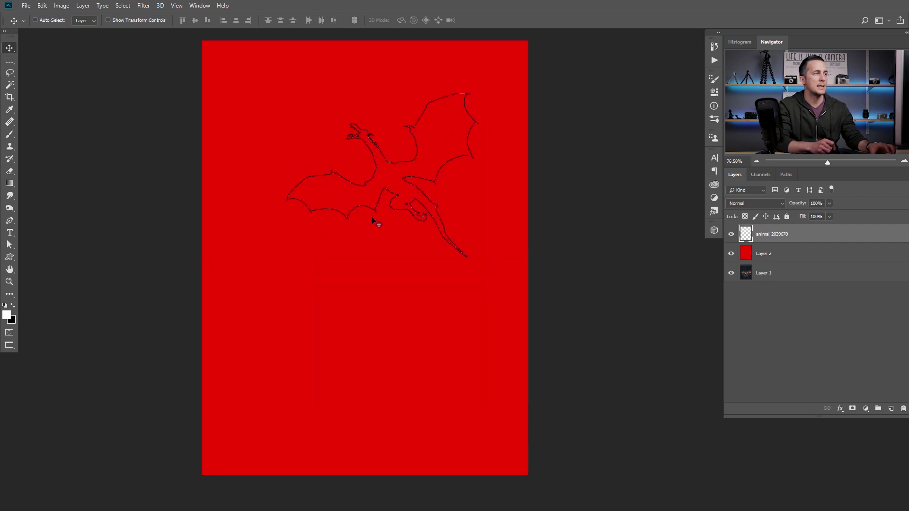
pyautogui.click(731, 255)
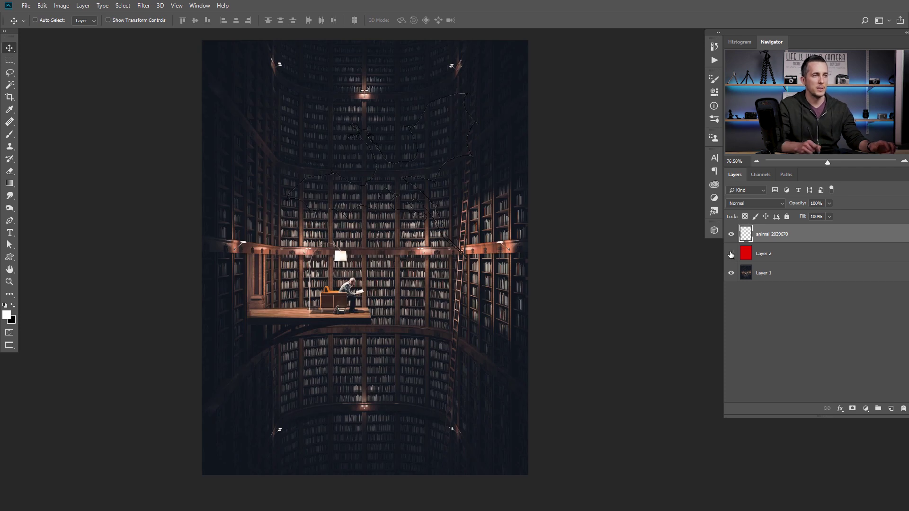
pyautogui.click(731, 254)
pyautogui.click(731, 255)
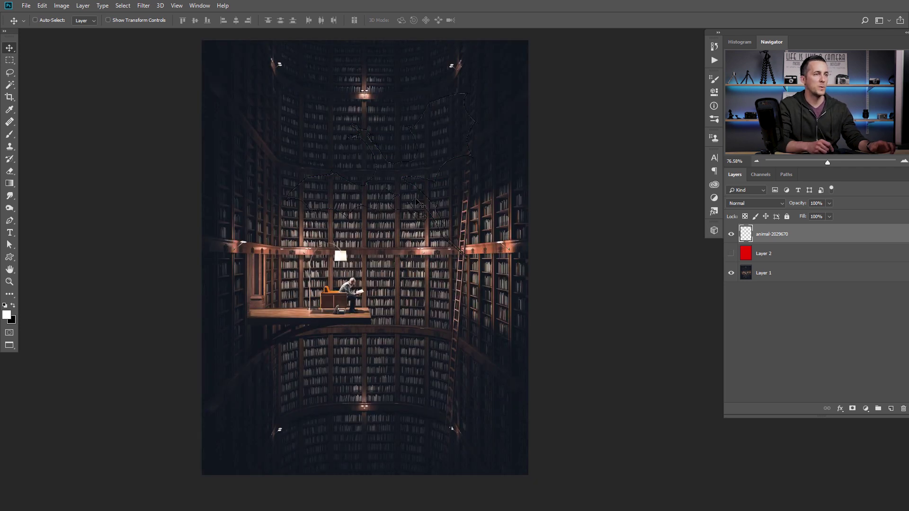
pyautogui.moveTo(416, 203)
pyautogui.mouseDown()
pyautogui.moveTo(417, 301)
pyautogui.moveTo(417, 211)
pyautogui.mouseUp()
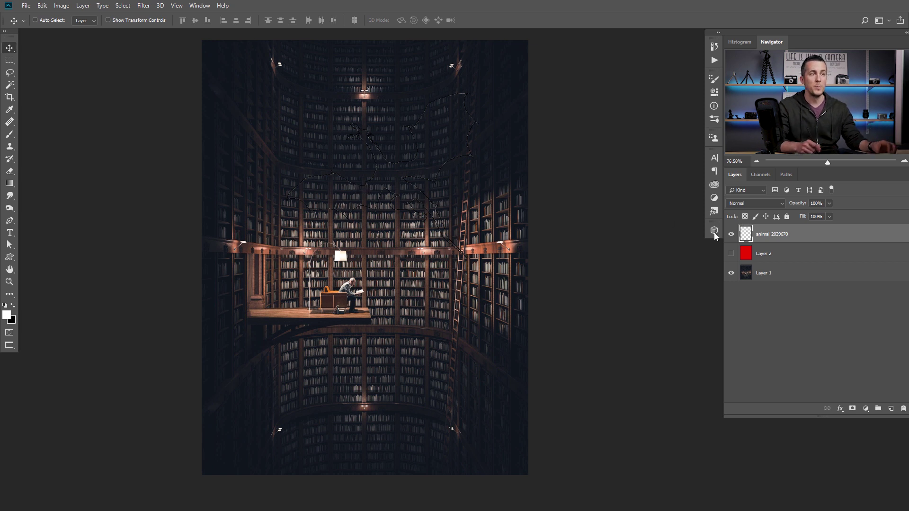
# Load the dragon outline layer as a selection and convert it into a work path.
pyautogui.keyDown('ctrl'); pyautogui.click(747, 239); pyautogui.keyUp('ctrl')
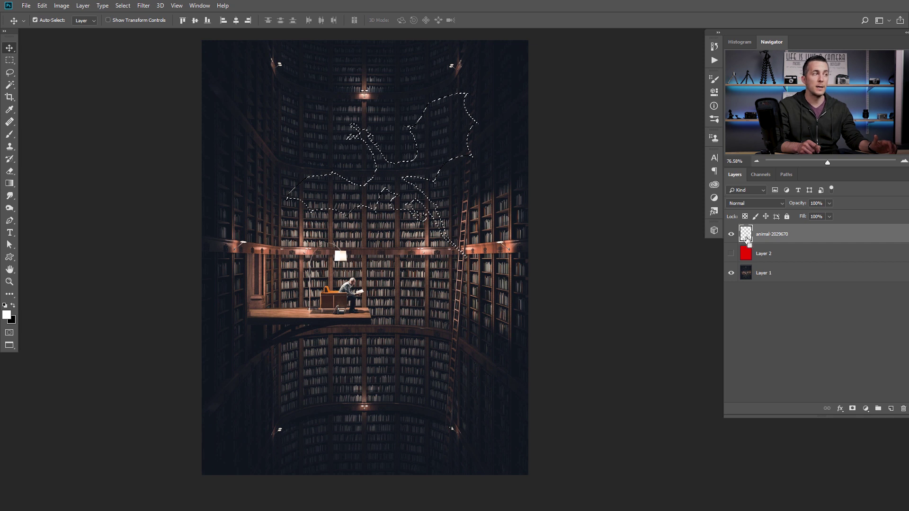
pyautogui.click(785, 175)
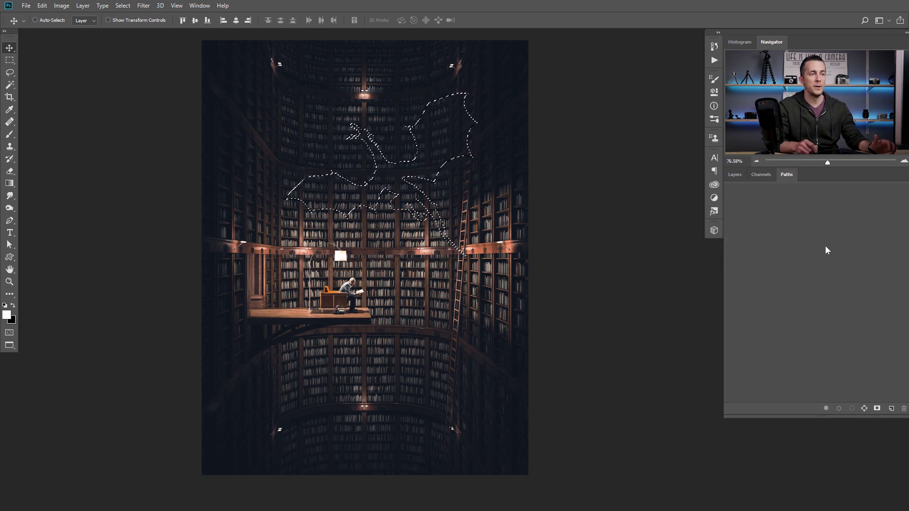
pyautogui.click(864, 409)
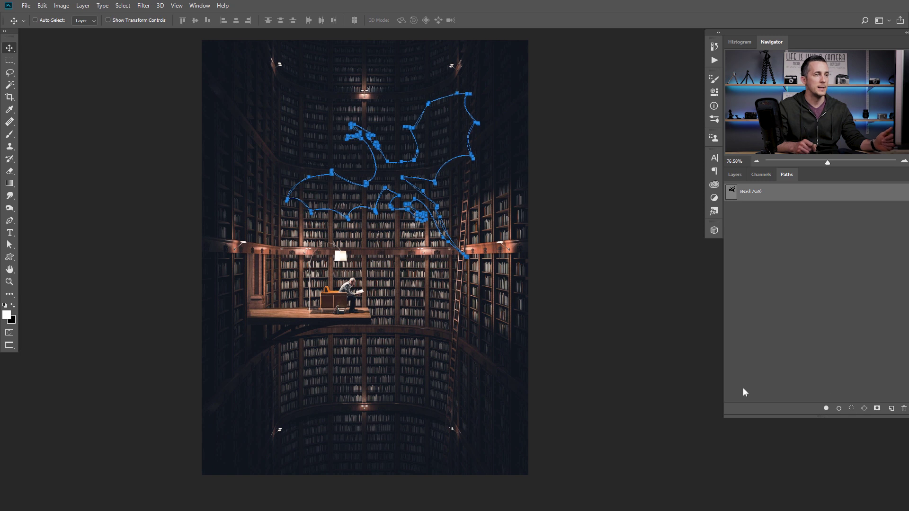
# Add a new layer above the dragon outline and name it Particles.
pyautogui.click(735, 175)
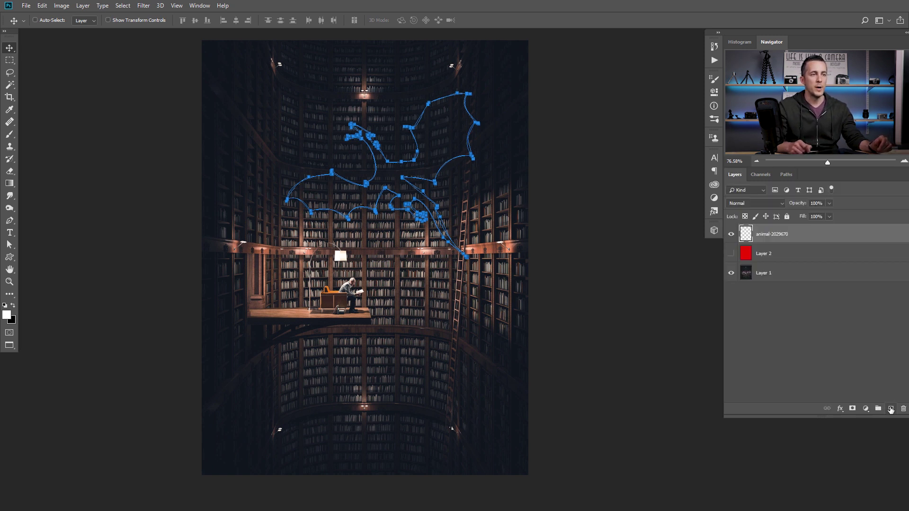
pyautogui.click(891, 409)
pyautogui.doubleClick(762, 235)
pyautogui.write('Particles')
pyautogui.press('Return')
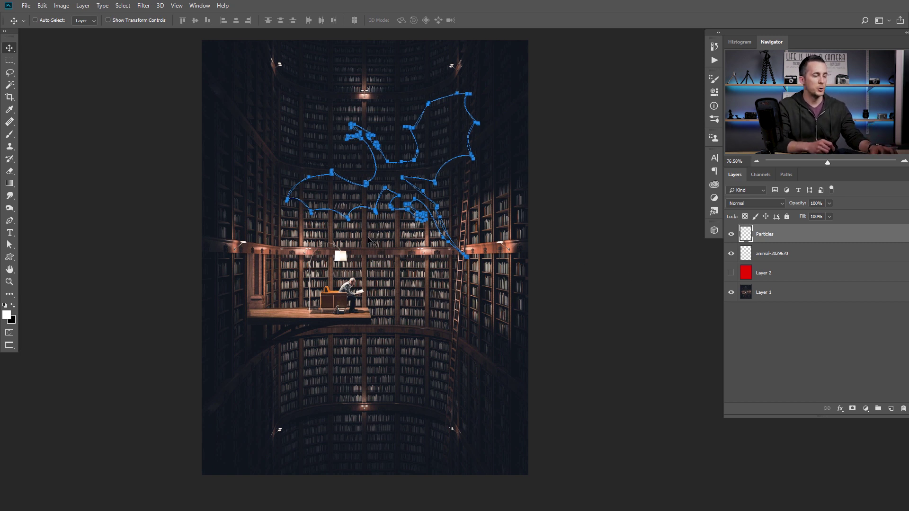
# Raise the particle brush's Spacing to 98% and lower its scatter Count to 1, undoing the test strokes painted on the Particles layer.
pyautogui.press('b')
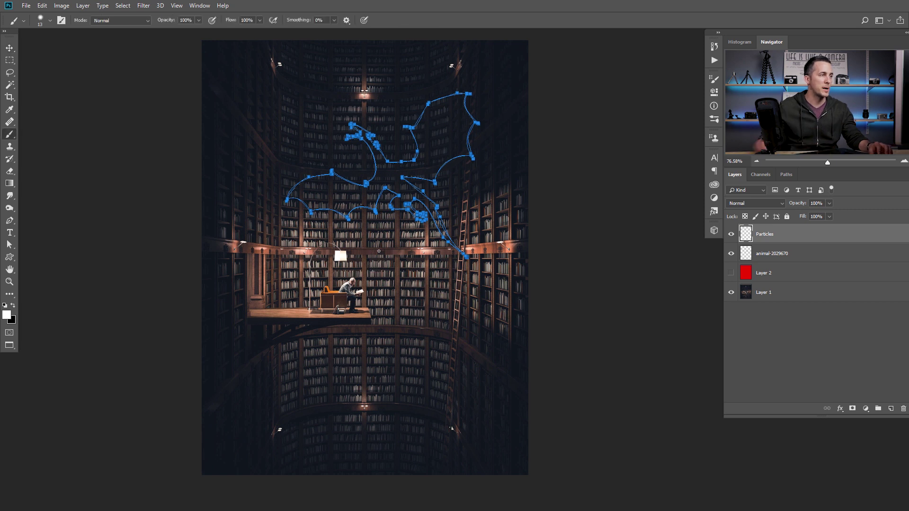
pyautogui.moveTo(375, 273)
pyautogui.mouseDown()
pyautogui.moveTo(427, 340)
pyautogui.moveTo(333, 328)
pyautogui.mouseUp()
pyautogui.hotkey('ctrl', 'z')
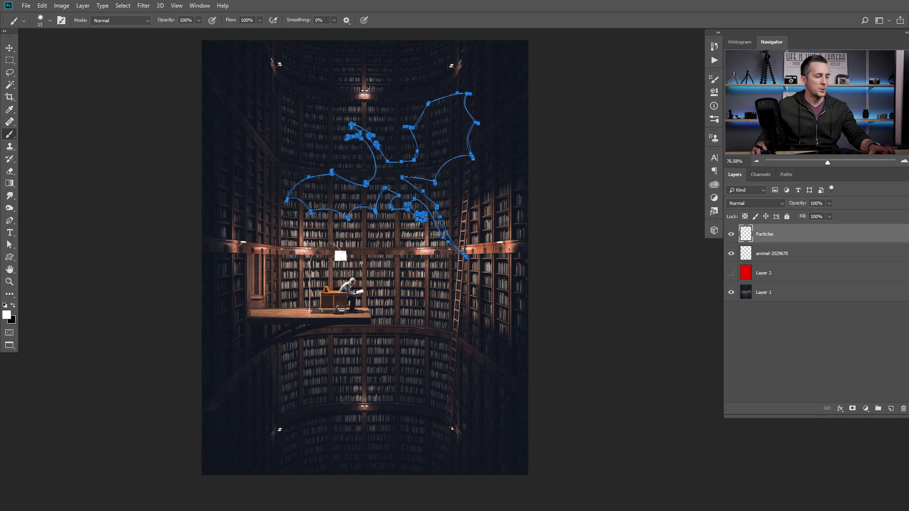
pyautogui.press('F5')
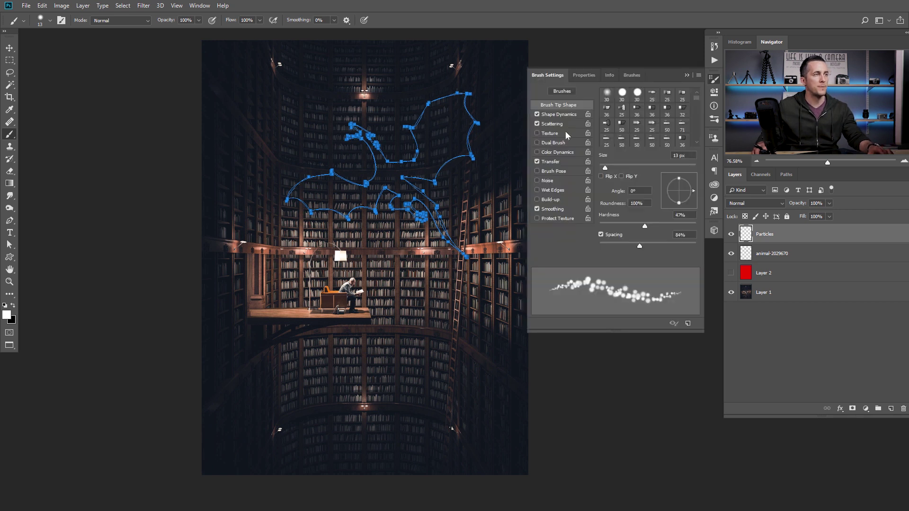
pyautogui.moveTo(640, 250); pyautogui.dragTo(646, 250)
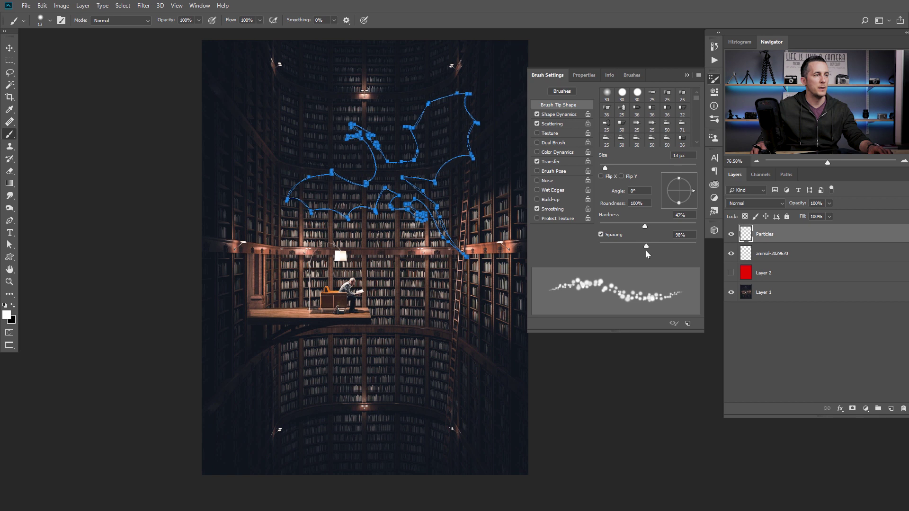
pyautogui.click(552, 125)
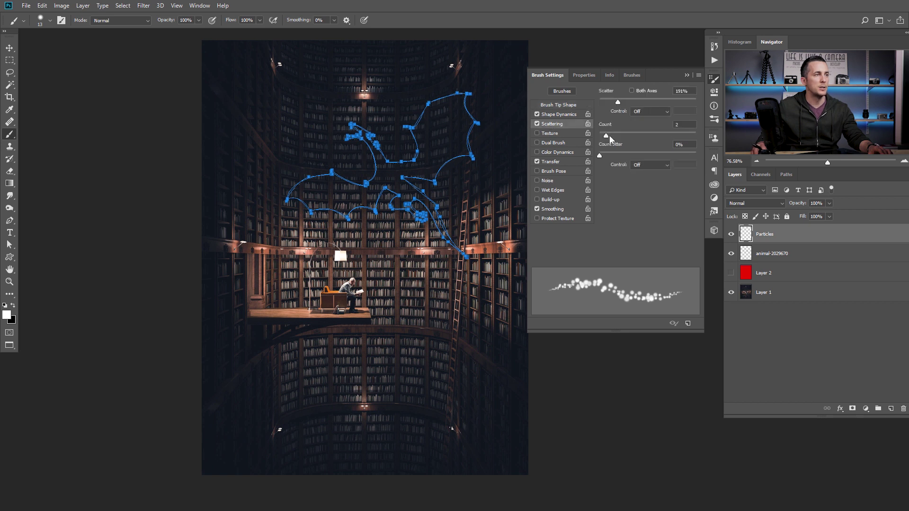
pyautogui.moveTo(603, 137); pyautogui.dragTo(601, 136)
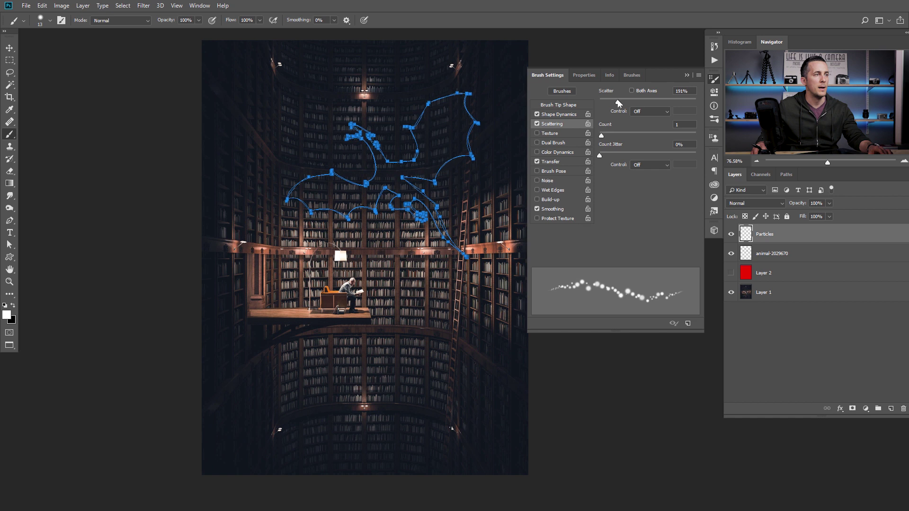
pyautogui.moveTo(290, 324); pyautogui.dragTo(399, 272)
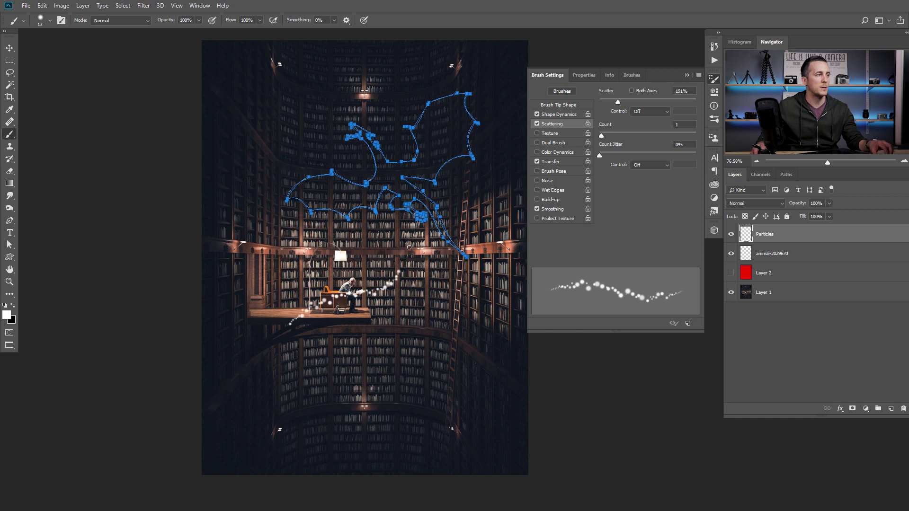
pyautogui.hotkey('ctrl', 'z')
# Reduce the brush size to 9 px, paint a test stroke and undo it.
pyautogui.rightClick(374, 238)
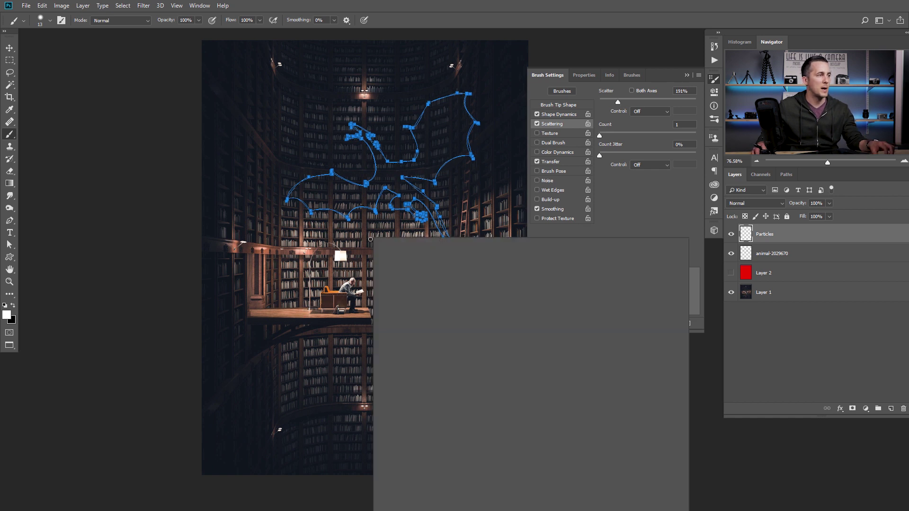
pyautogui.press('Return')
pyautogui.moveTo(324, 275)
pyautogui.mouseDown()
pyautogui.moveTo(341, 255)
pyautogui.moveTo(430, 239)
pyautogui.mouseUp()
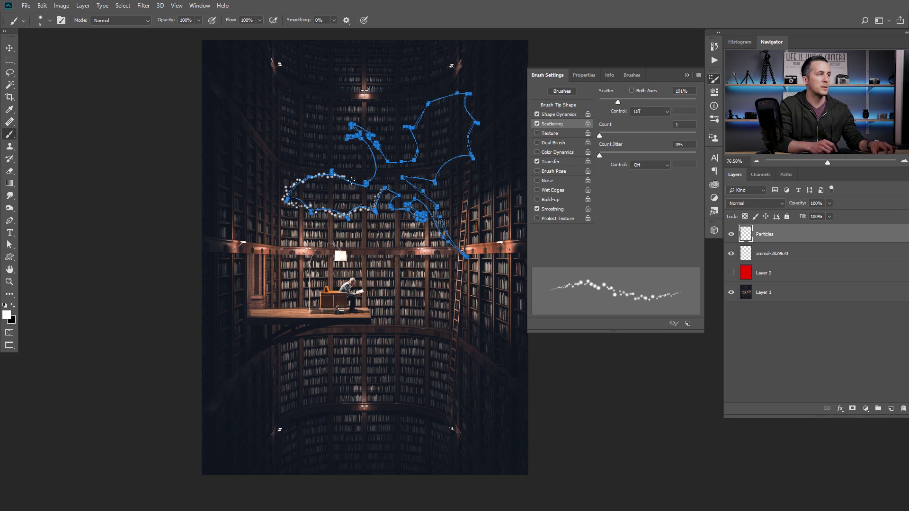
pyautogui.hotkey('ctrl', 'z')
# Lower the brush Spacing to 45%, painting and undoing test strokes across the library along the way.
pyautogui.click(559, 105)
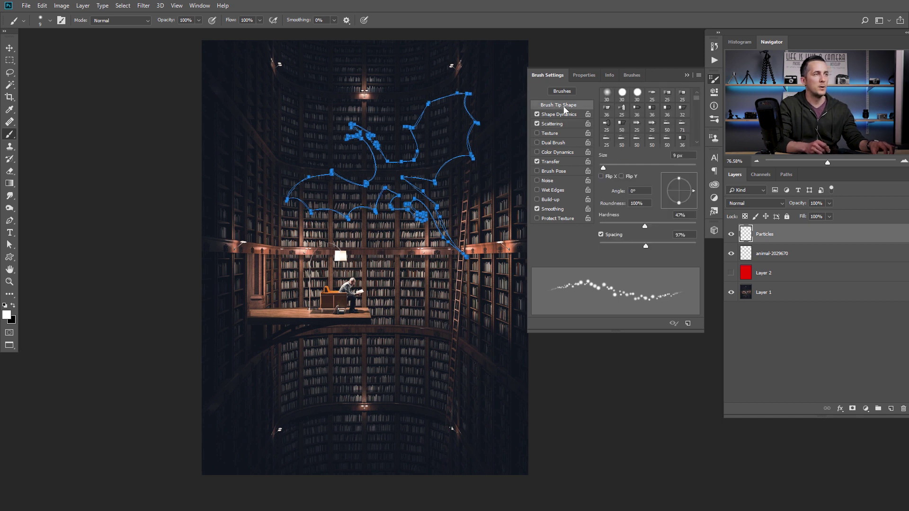
pyautogui.moveTo(645, 246); pyautogui.dragTo(624, 246)
pyautogui.moveTo(340, 247)
pyautogui.mouseDown()
pyautogui.moveTo(374, 330)
pyautogui.moveTo(399, 278)
pyautogui.moveTo(455, 305)
pyautogui.moveTo(414, 392)
pyautogui.moveTo(372, 369)
pyautogui.mouseUp()
pyautogui.hotkey('ctrl', 'z')
pyautogui.moveTo(320, 356)
pyautogui.mouseDown()
pyautogui.moveTo(320, 302)
pyautogui.moveTo(385, 286)
pyautogui.moveTo(425, 326)
pyautogui.moveTo(410, 377)
pyautogui.moveTo(367, 441)
pyautogui.moveTo(333, 406)
pyautogui.moveTo(380, 349)
pyautogui.moveTo(324, 365)
pyautogui.mouseUp()
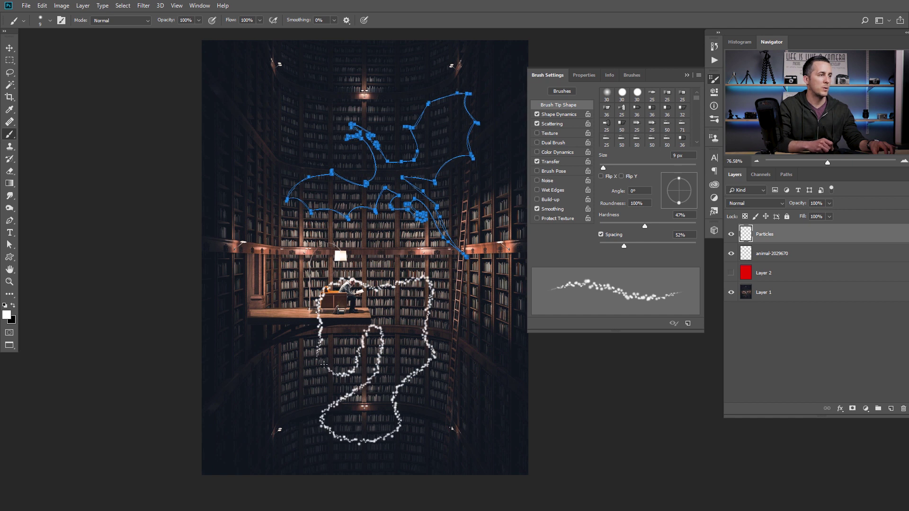
pyautogui.hotkey('ctrl', 'z')
pyautogui.moveTo(624, 246); pyautogui.dragTo(621, 247)
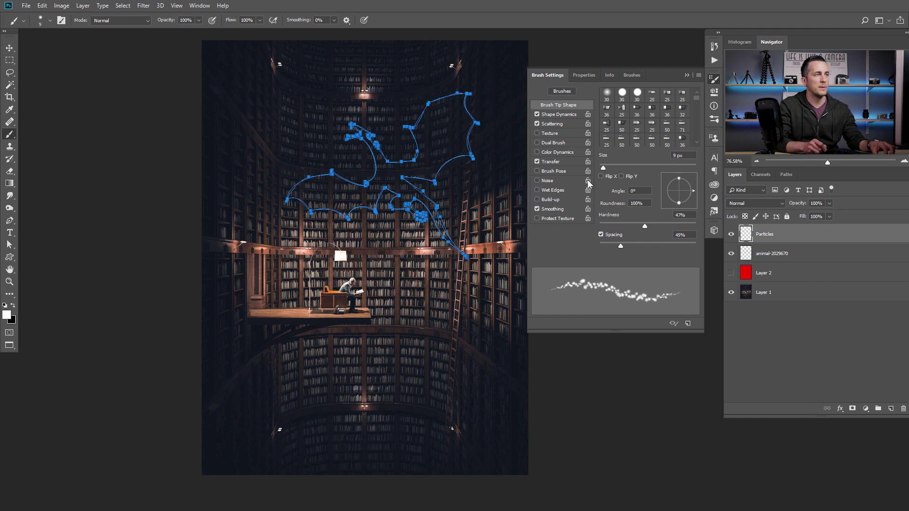
# Set the brush size to 6 px after comparing smaller test strokes, and undo the last test stroke.
pyautogui.moveTo(604, 168); pyautogui.dragTo(599, 170)
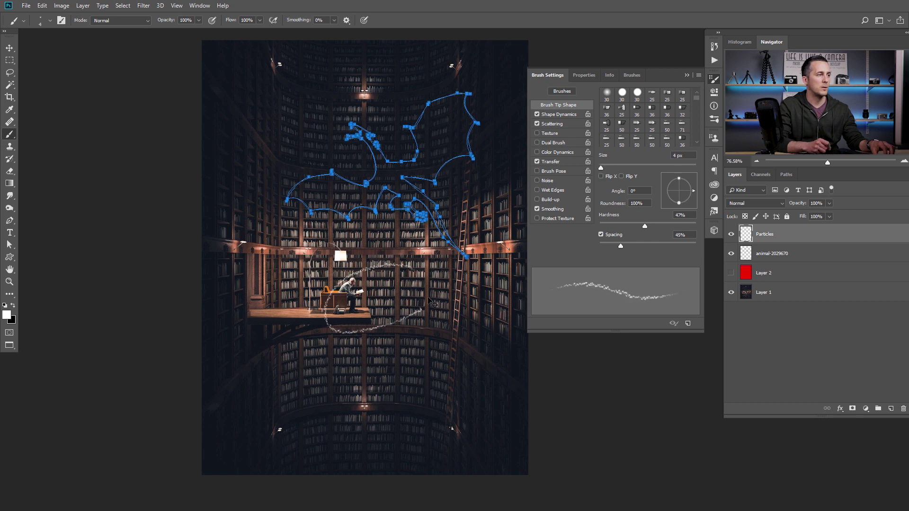
pyautogui.press(']')
pyautogui.moveTo(387, 278); pyautogui.dragTo(434, 269)
pyautogui.press(']')
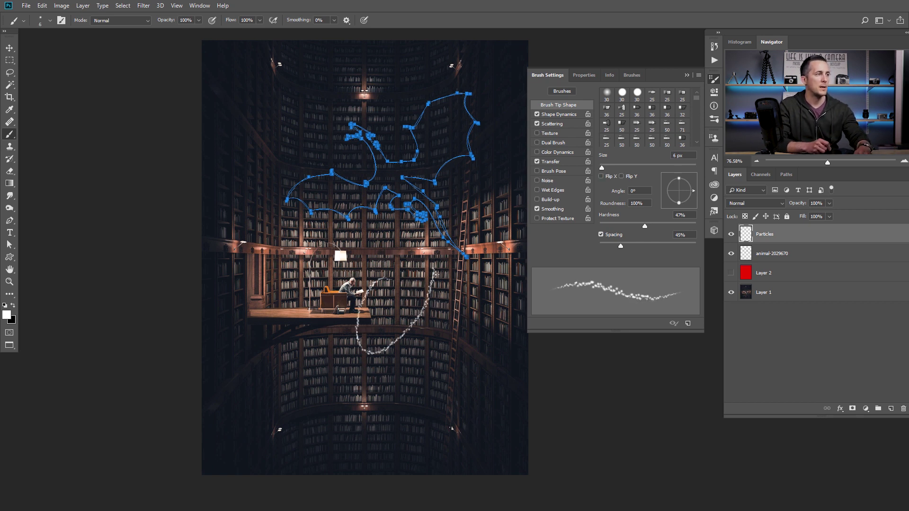
pyautogui.hotkey('ctrl', 'z')
pyautogui.press('F5')
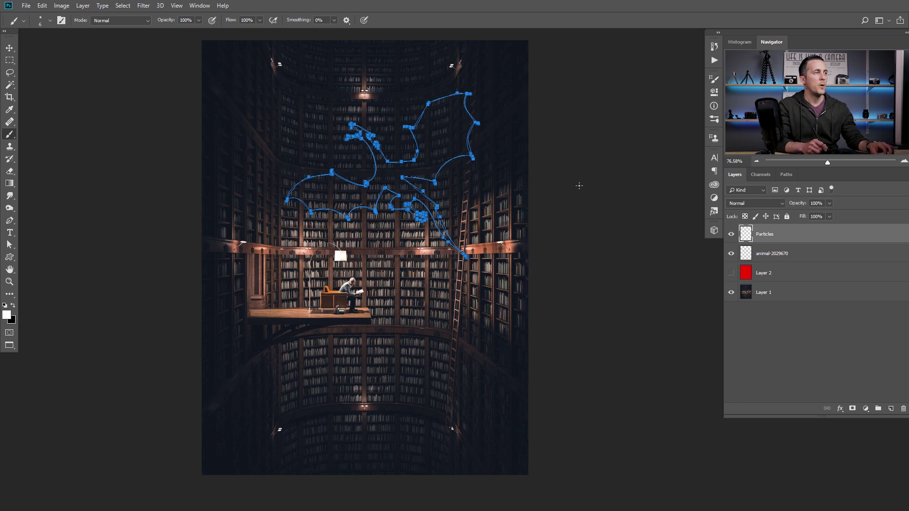
# Stroke the dragon outline path with the Brush tool on the Particles layer and dismiss the path.
pyautogui.click(10, 220)
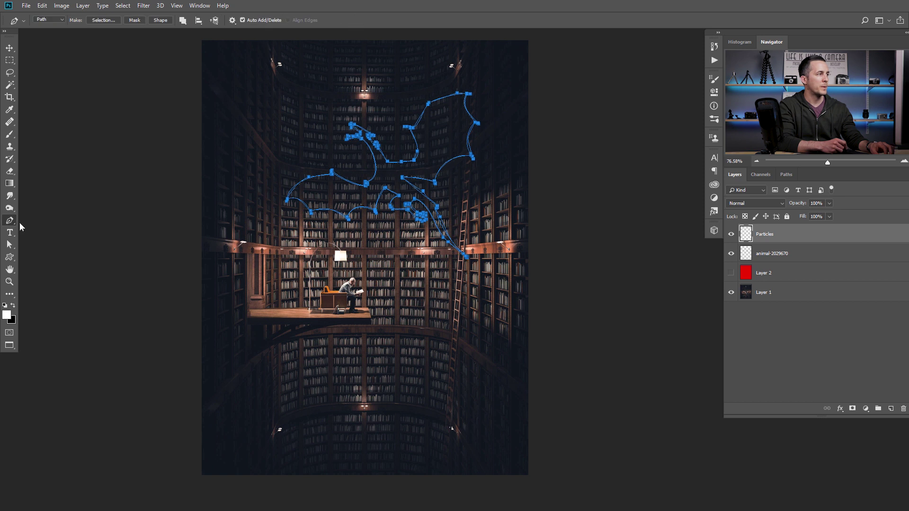
pyautogui.rightClick(369, 241)
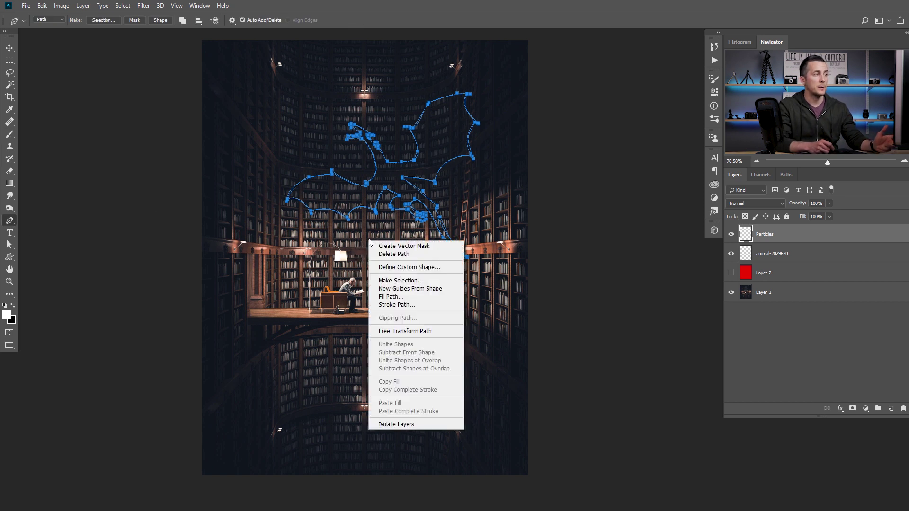
pyautogui.click(396, 304)
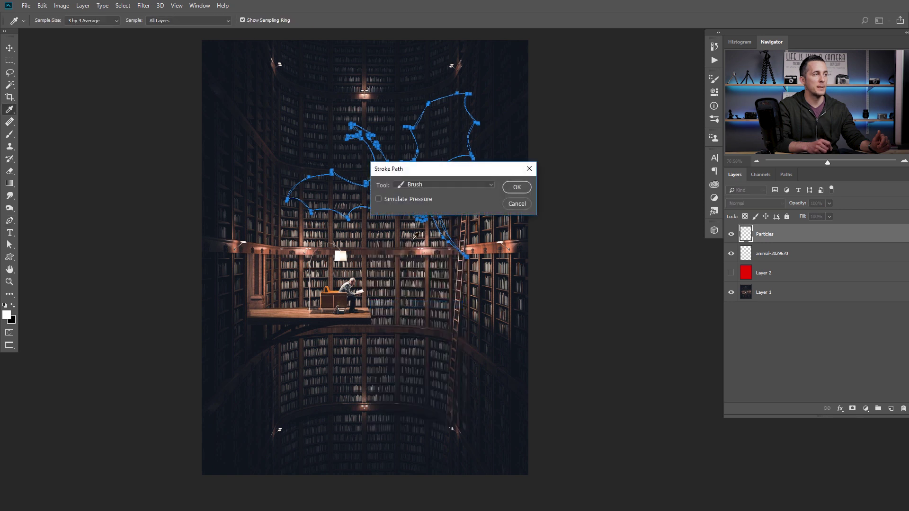
pyautogui.click(410, 185)
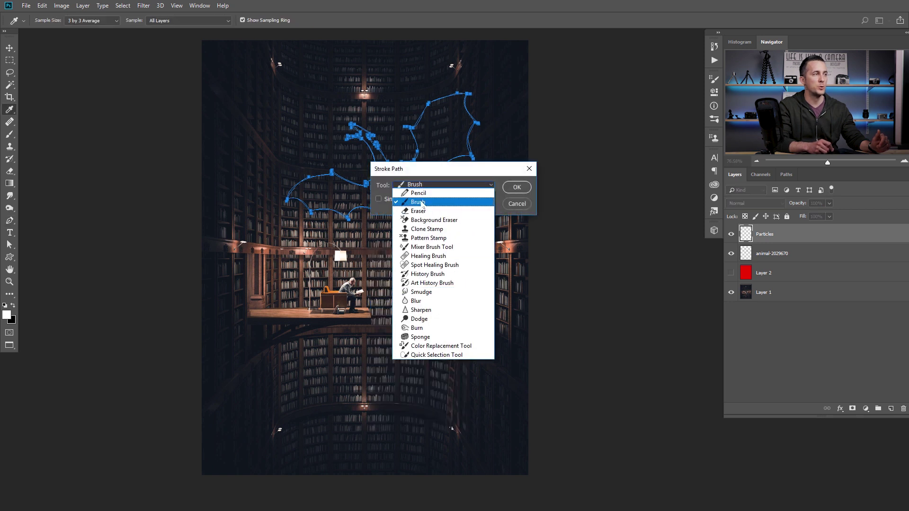
pyautogui.click(436, 204)
pyautogui.click(518, 188)
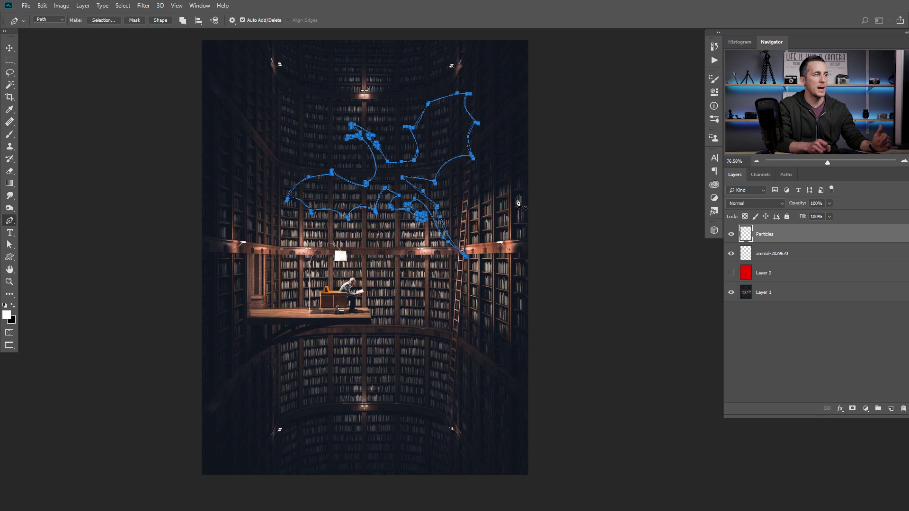
pyautogui.press('Return')
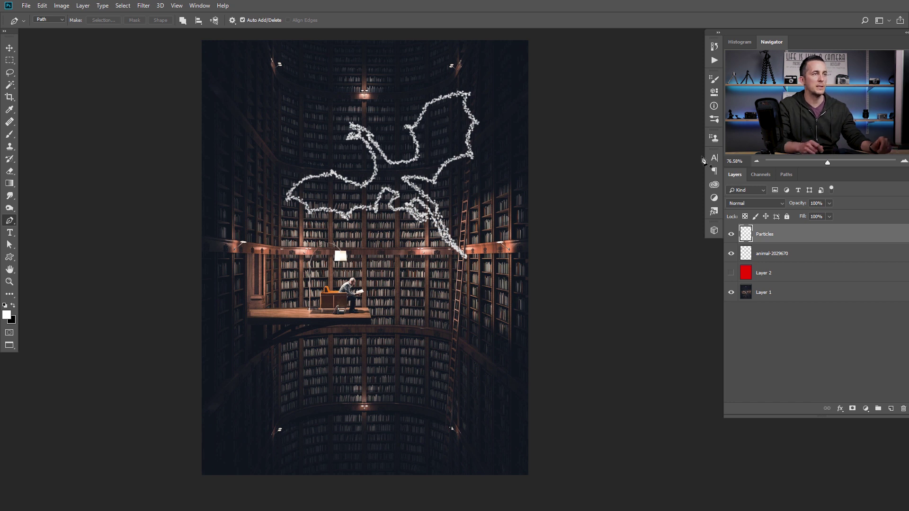
# Apply the saved yellow outer glow style to the Particles layer and reduce its Outer Glow size to a few pixels.
pyautogui.click(715, 211)
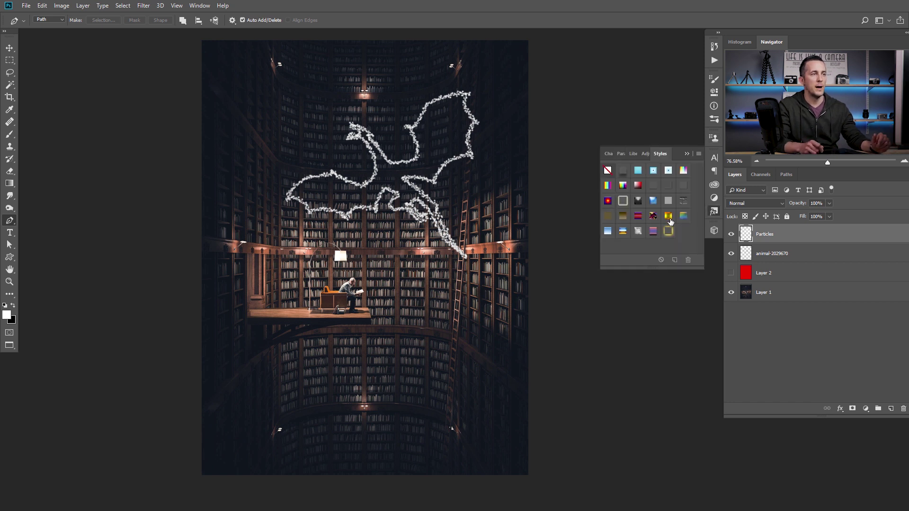
pyautogui.click(668, 231)
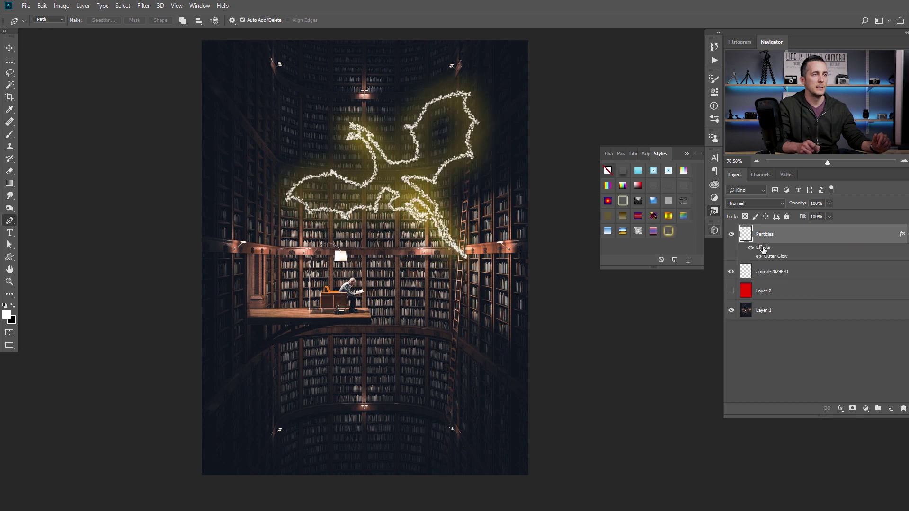
pyautogui.doubleClick(775, 257)
pyautogui.moveTo(693, 350); pyautogui.dragTo(684, 346)
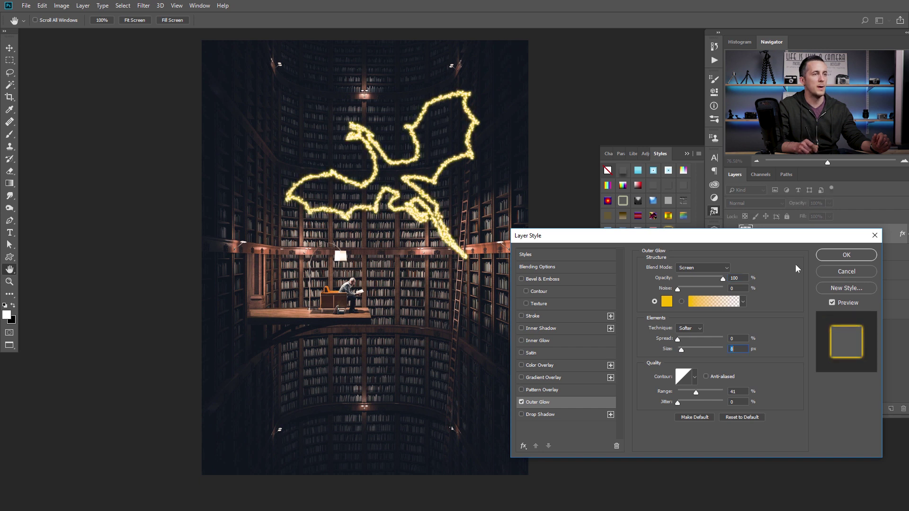
pyautogui.click(827, 256)
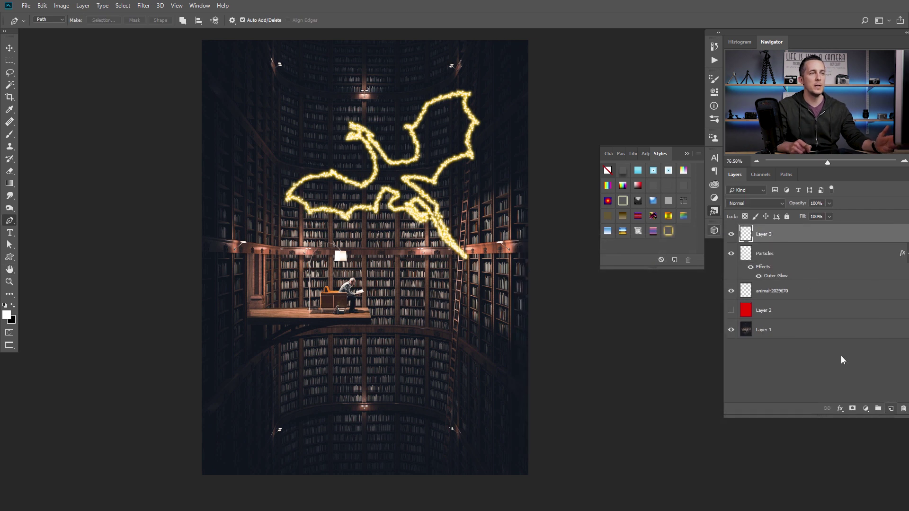
# Set the particle brush size to 23 px for painting on Layer 3.
pyautogui.click(686, 154)
pyautogui.press('b')
pyautogui.rightClick(422, 256)
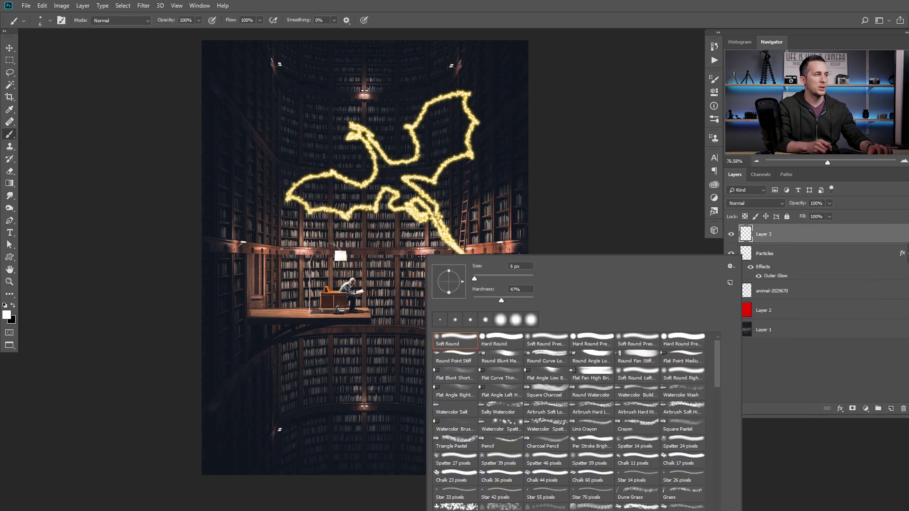
pyautogui.moveTo(476, 281); pyautogui.dragTo(480, 280)
pyautogui.press('Return')
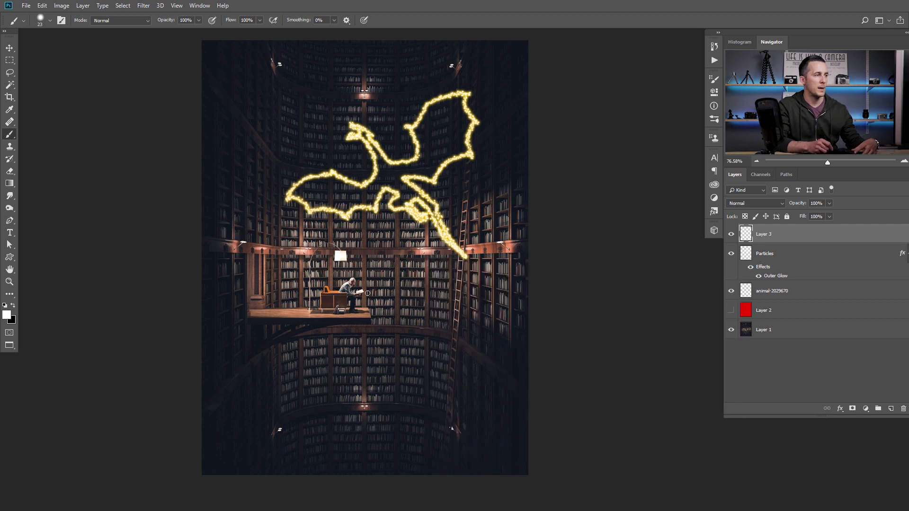
pyautogui.moveTo(410, 282); pyautogui.dragTo(461, 255)
pyautogui.hotkey('ctrl', 'z')
pyautogui.moveTo(367, 286)
pyautogui.mouseDown()
pyautogui.moveTo(461, 281)
pyautogui.moveTo(466, 254)
pyautogui.mouseUp()
pyautogui.hotkey('ctrl', 'z')
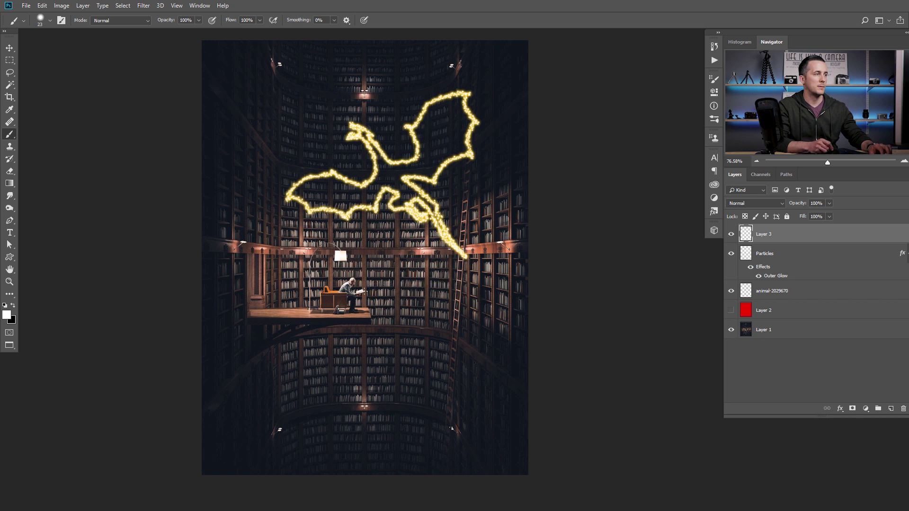
# Paint a curved particle trail from the reader's book to the dragon's tail on Layer 3 and copy the Particles layer's effects onto it.
pyautogui.moveTo(365, 286); pyautogui.dragTo(457, 281)
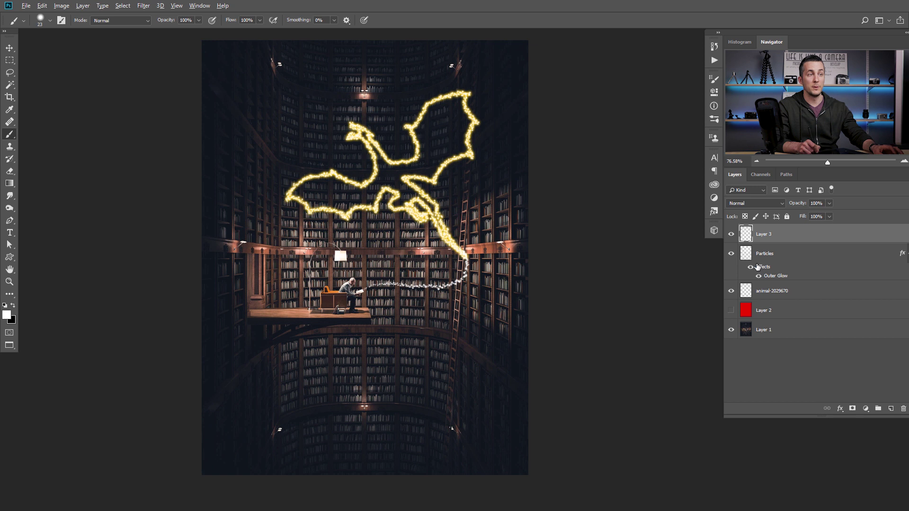
pyautogui.moveTo(764, 268)
pyautogui.mouseDown()
pyautogui.moveTo(784, 233)
pyautogui.moveTo(768, 240)
pyautogui.mouseUp()
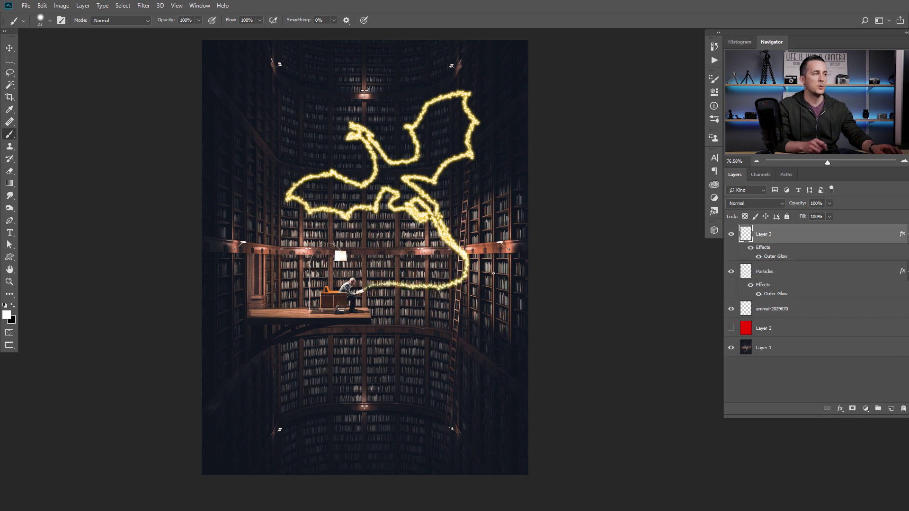